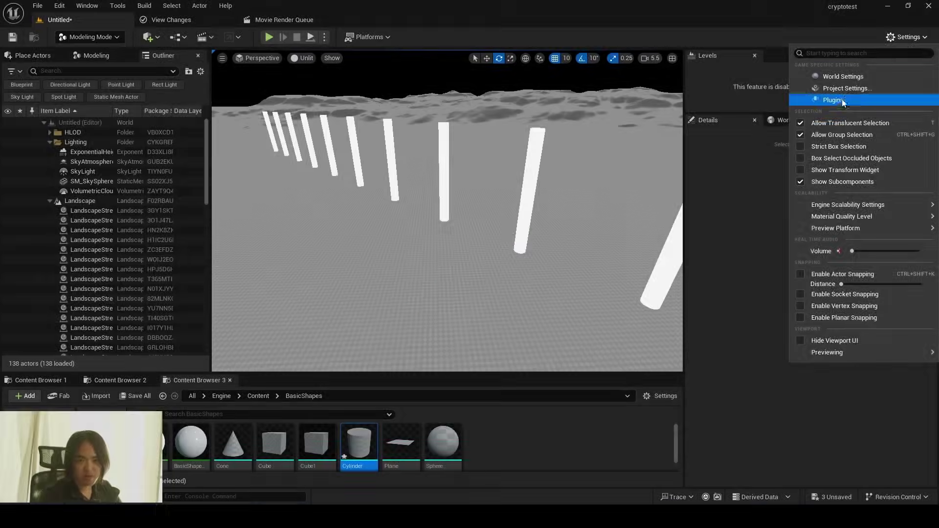
# Turn off Ray Traced Shadows in the project's rendering settings, filtering the settings by "ray".
pyautogui.click(650, 116)
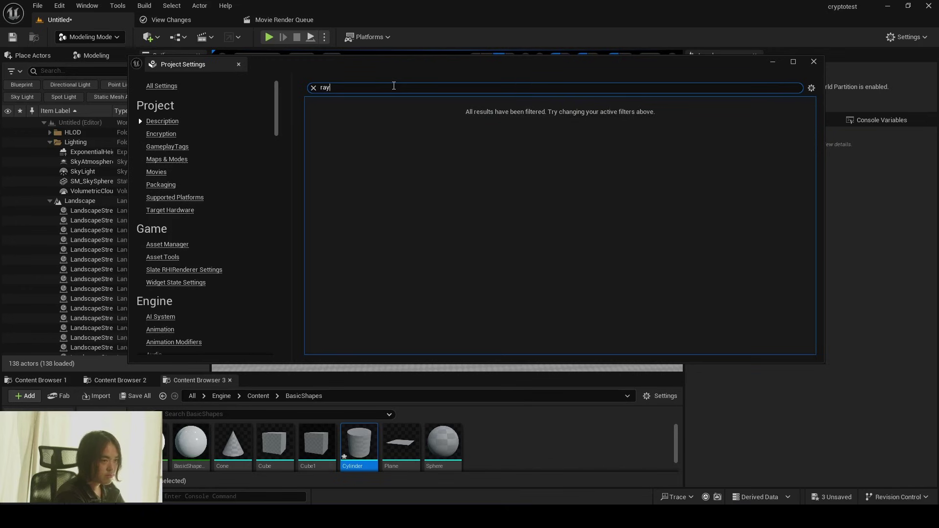
pyautogui.scroll(-3, 535, 245)
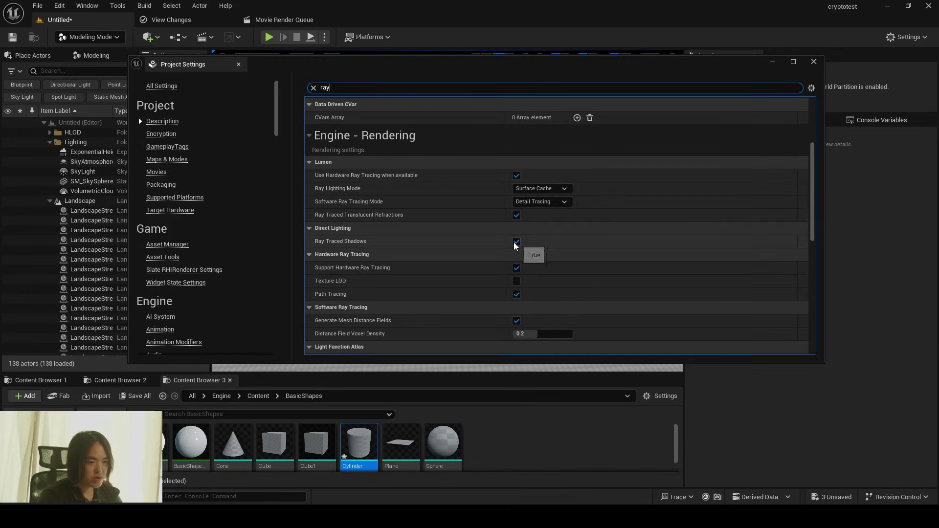
pyautogui.click(516, 241)
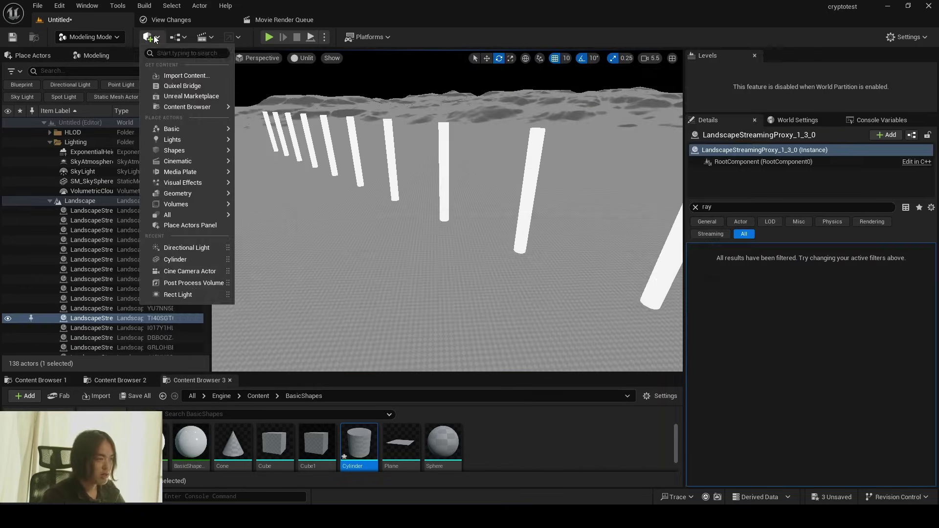
# Add a Directional Light to the level and switch the viewport to Lit shading.
pyautogui.write('direct')
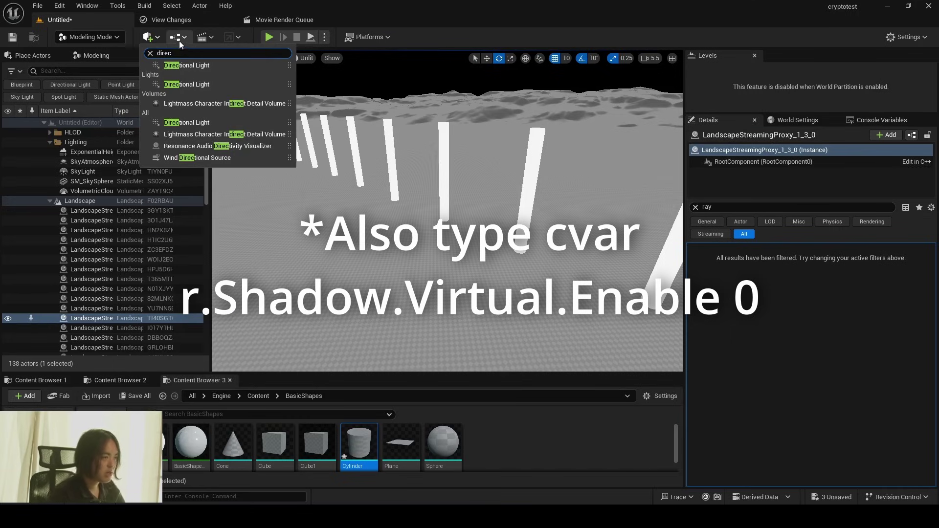
pyautogui.click(190, 87)
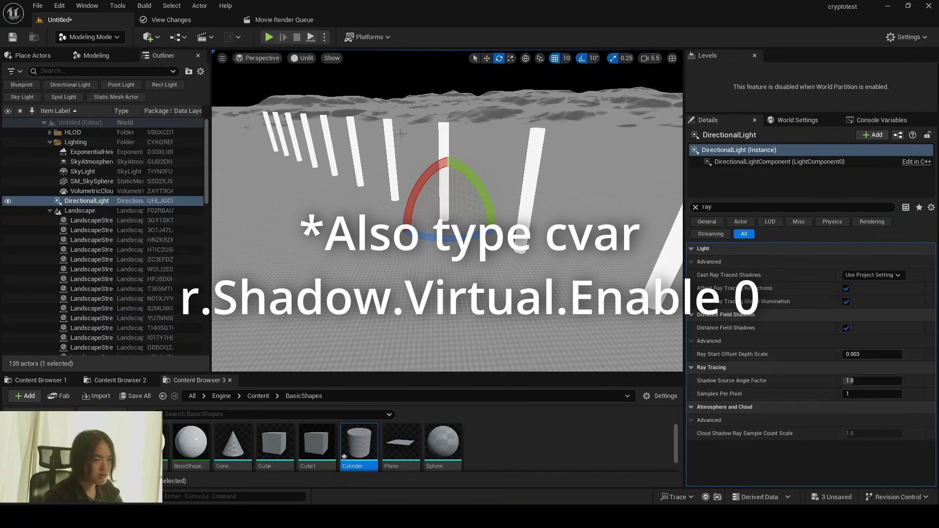
pyautogui.click(305, 56)
pyautogui.click(324, 97)
# Rotate the directional light about its vertical axis to angle the shadows of the pillar row sideways across the ground.
pyautogui.moveTo(451, 239)
pyautogui.mouseDown()
pyautogui.moveTo(403, 240)
pyautogui.moveTo(430, 242)
pyautogui.mouseUp()
pyautogui.scroll(-1, 431, 241)
pyautogui.press('s')
pyautogui.moveTo(430, 241); pyautogui.dragTo(411, 222, button='right')
pyautogui.press('w')
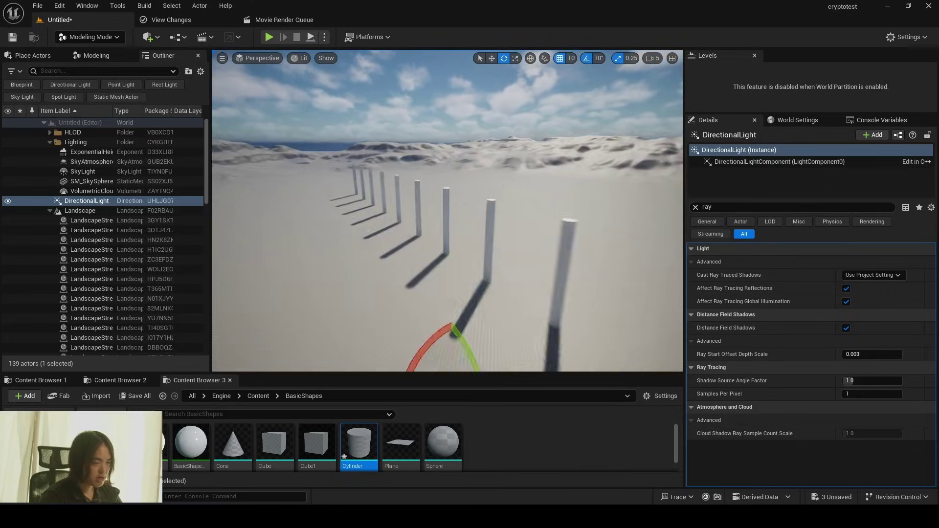
pyautogui.press('s')
pyautogui.press('w')
pyautogui.moveTo(411, 223)
pyautogui.mouseDown(button='right')
pyautogui.moveTo(408, 240)
pyautogui.moveTo(416, 232)
pyautogui.mouseUp(button='right')
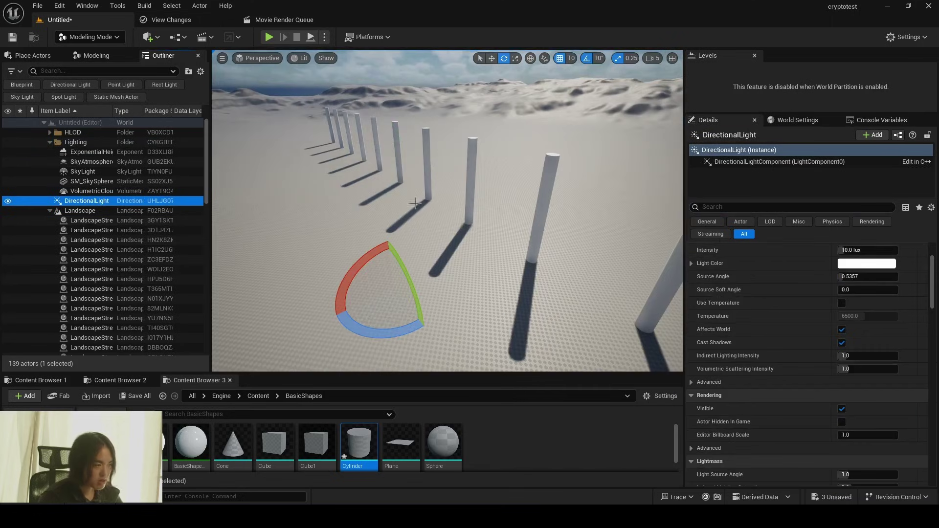
# Turn off Distance Field Shadows on the directional light.
pyautogui.scroll(-5, 756, 277)
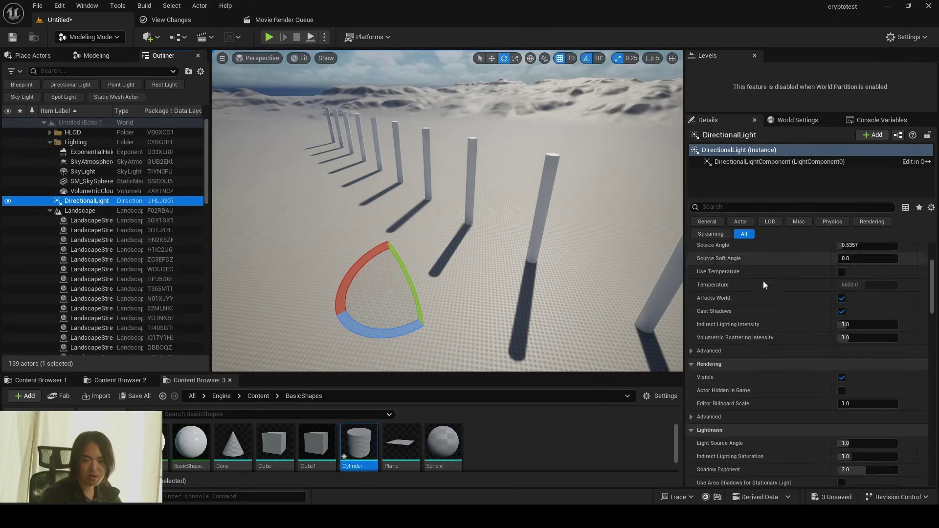
pyautogui.scroll(-10, 788, 309)
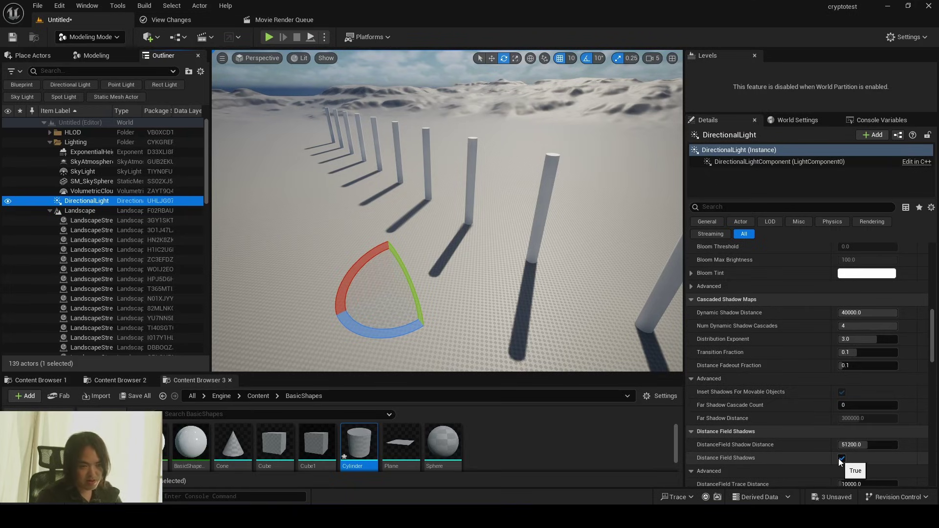
pyautogui.click(841, 458)
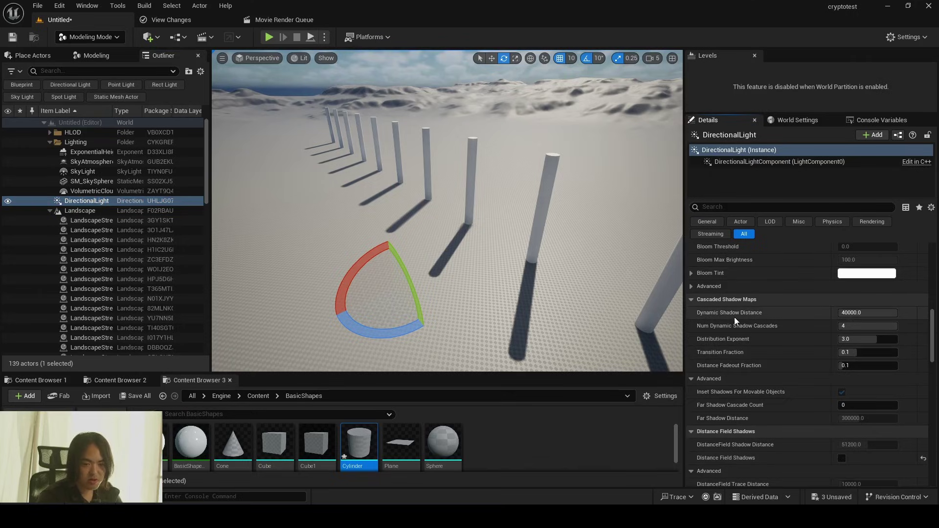
# Try shorter Dynamic Shadow Distance values on the directional light, down to 5000, and restore 40000 to compare the distant pillar shadows.
pyautogui.moveTo(886, 313)
pyautogui.mouseDown()
pyautogui.moveTo(853, 313)
pyautogui.moveTo(875, 312)
pyautogui.mouseUp()
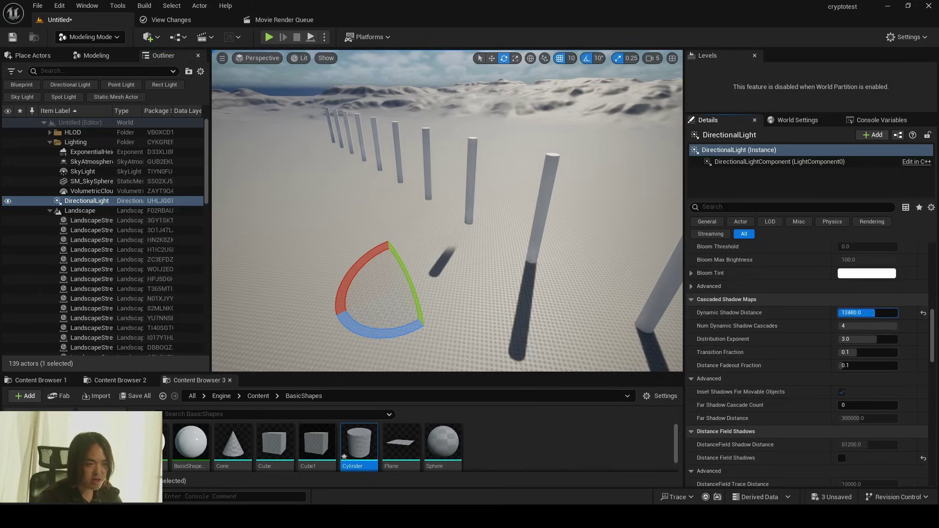
pyautogui.moveTo(548, 255); pyautogui.dragTo(523, 240, button='right')
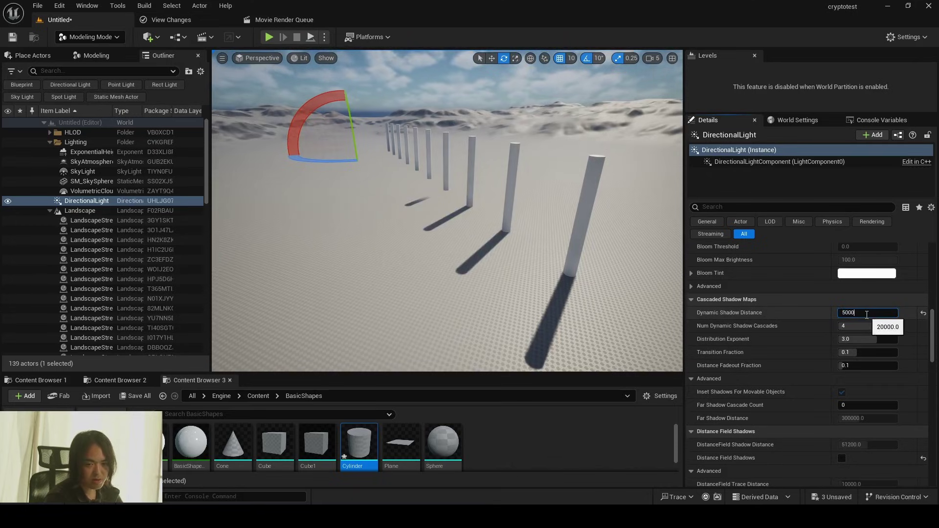
pyautogui.moveTo(537, 208); pyautogui.dragTo(573, 225, button='right')
pyautogui.moveTo(452, 228)
pyautogui.mouseDown(button='right')
pyautogui.moveTo(489, 230)
pyautogui.moveTo(455, 235)
pyautogui.mouseUp(button='right')
pyautogui.click(395, 190)
pyautogui.press('s')
pyautogui.moveTo(395, 190); pyautogui.dragTo(396, 192, button='right')
pyautogui.press('w')
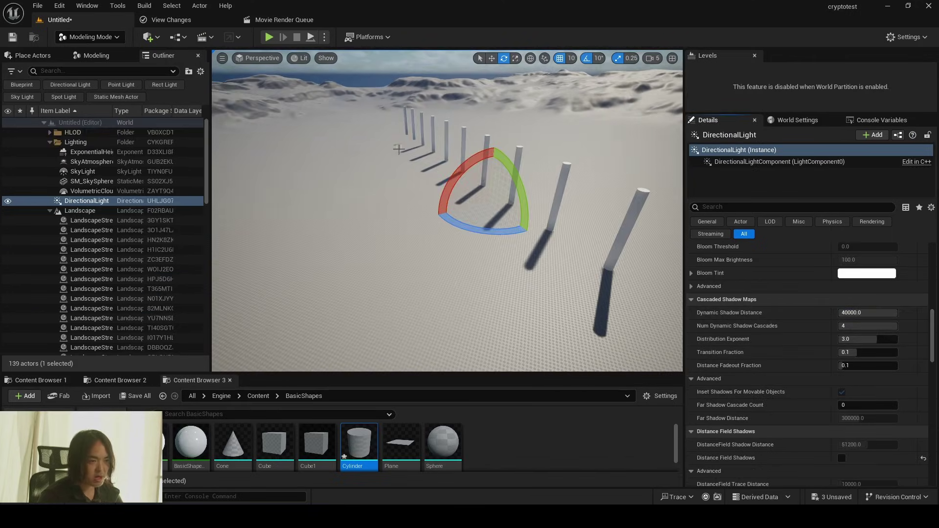
pyautogui.moveTo(592, 194); pyautogui.dragTo(592, 193, button='right')
pyautogui.press('s')
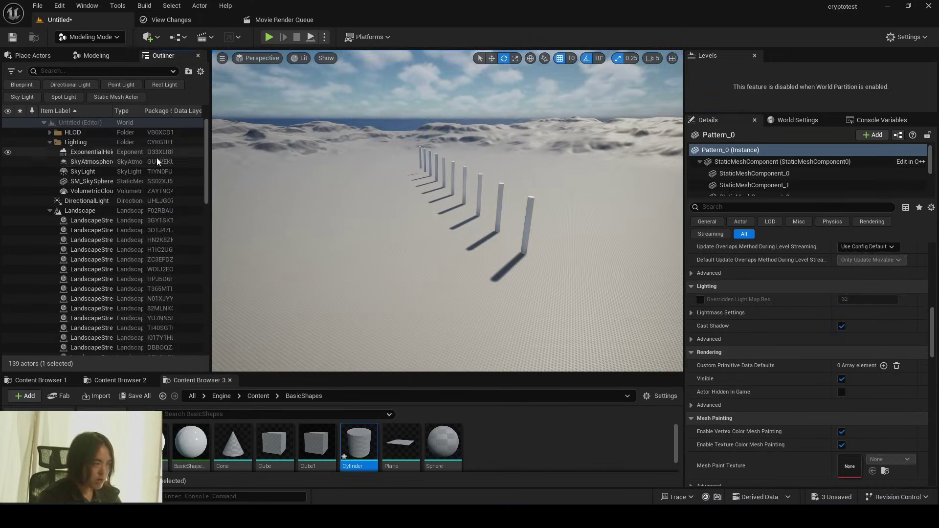
# Try a Dynamic Shadow Distance of 20000 on the directional light and reset it to the default.
pyautogui.click(111, 153)
pyautogui.click(90, 201)
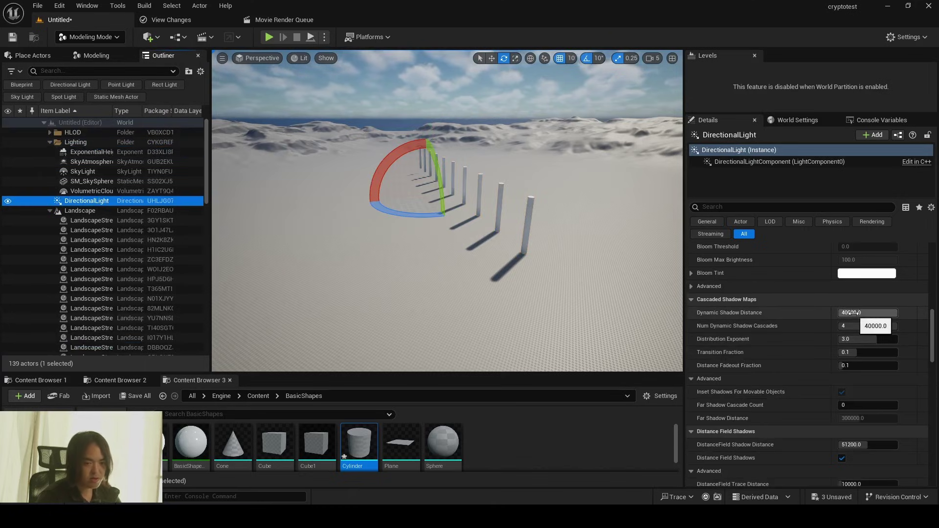
pyautogui.moveTo(866, 313); pyautogui.dragTo(850, 313)
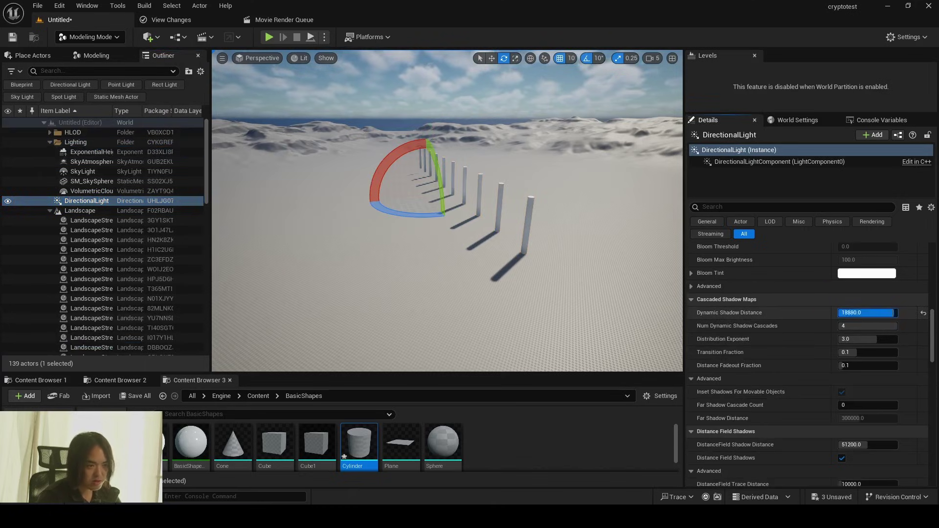
pyautogui.write('20000')
pyautogui.press('Return')
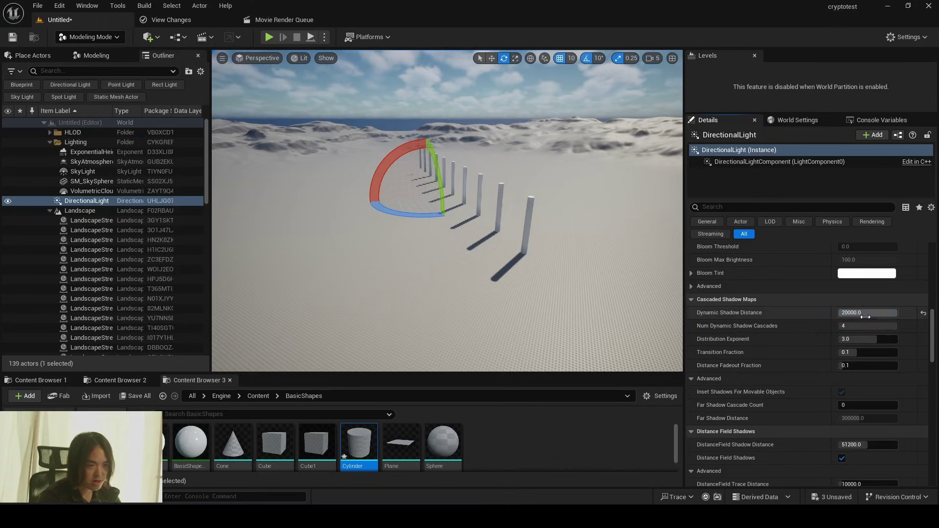
pyautogui.click(923, 313)
# Raise the directional light's DistanceField Shadow Distance to 100000 and its DistanceField Trace Distance to about 55648.
pyautogui.scroll(-2, 872, 449)
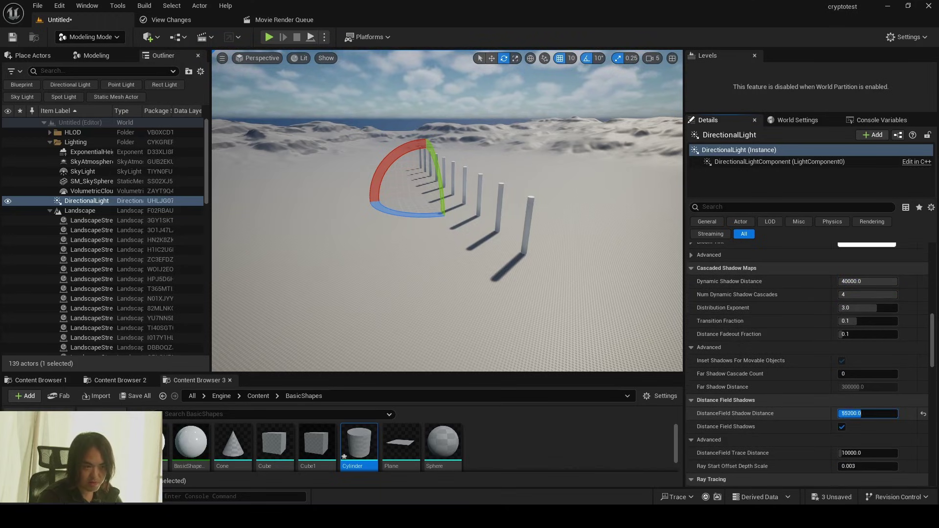
pyautogui.moveTo(897, 413); pyautogui.dragTo(864, 414)
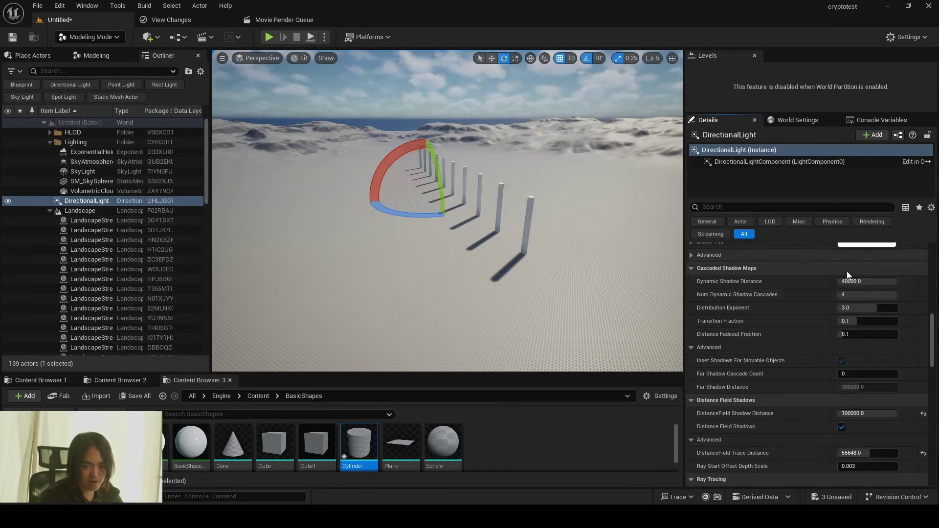
pyautogui.moveTo(571, 235)
pyautogui.mouseDown(button='right')
pyautogui.moveTo(562, 222)
pyautogui.moveTo(573, 237)
pyautogui.mouseUp(button='right')
pyautogui.press('s')
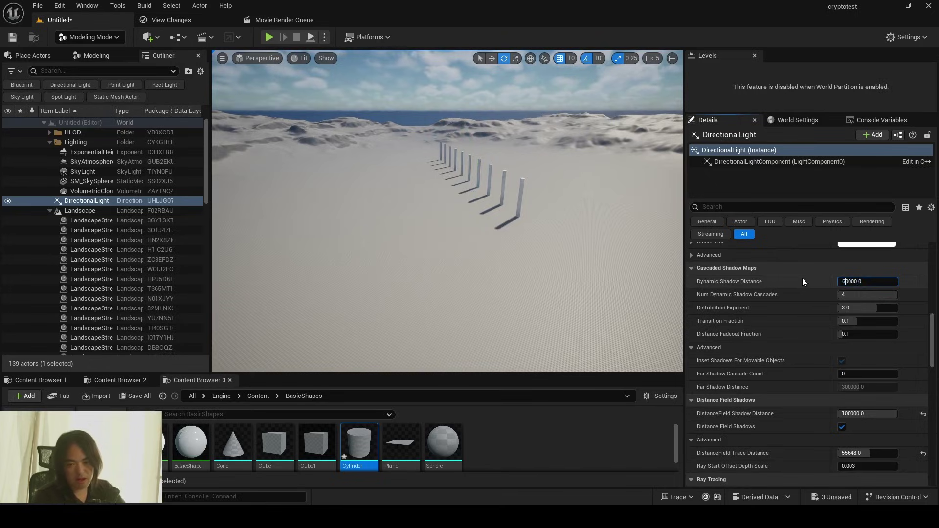
# Try a Dynamic Shadow Distance of 60000 and higher on the directional light, and reset it to the default.
pyautogui.write('6')
pyautogui.press('Return')
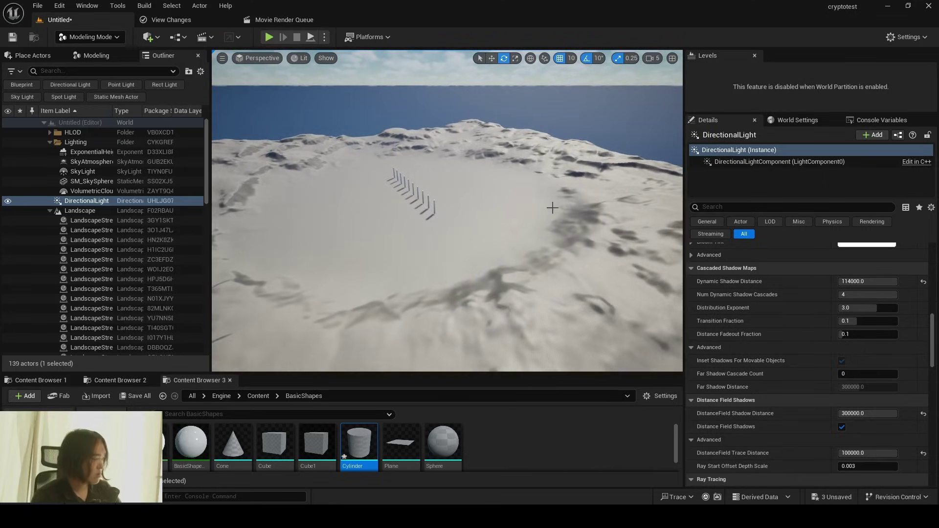
pyautogui.click(923, 282)
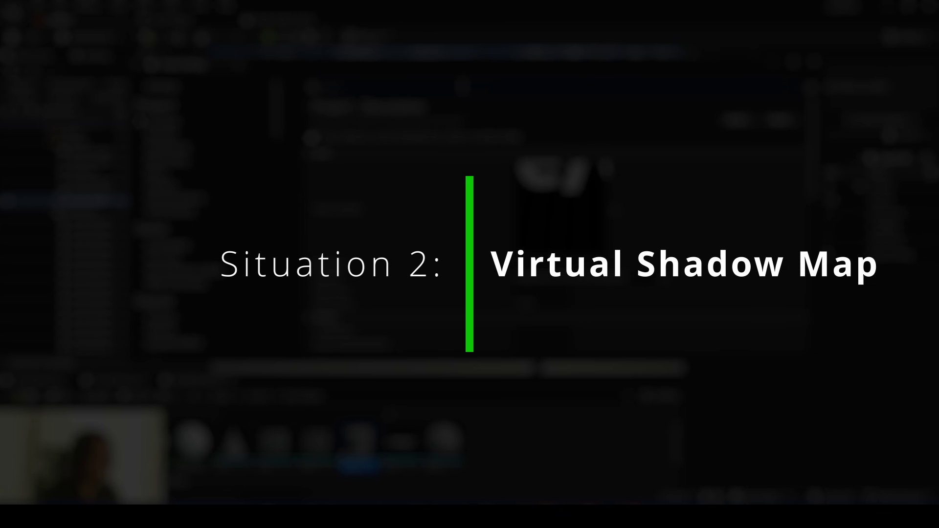
# Set the project's Shadow Map Method to Virtual Shadow Maps, filtering the settings by "shadow", and close the project settings.
pyautogui.write('shadow')
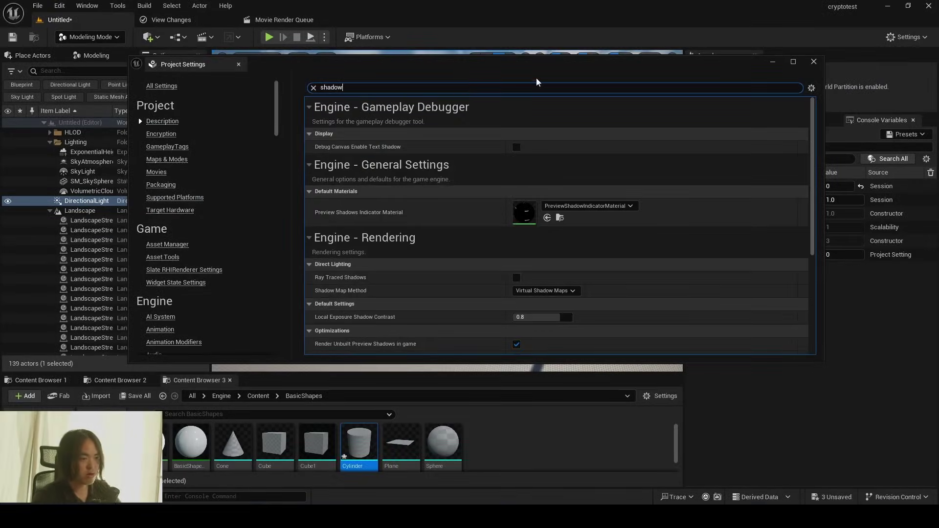
pyautogui.click(527, 292)
pyautogui.click(549, 310)
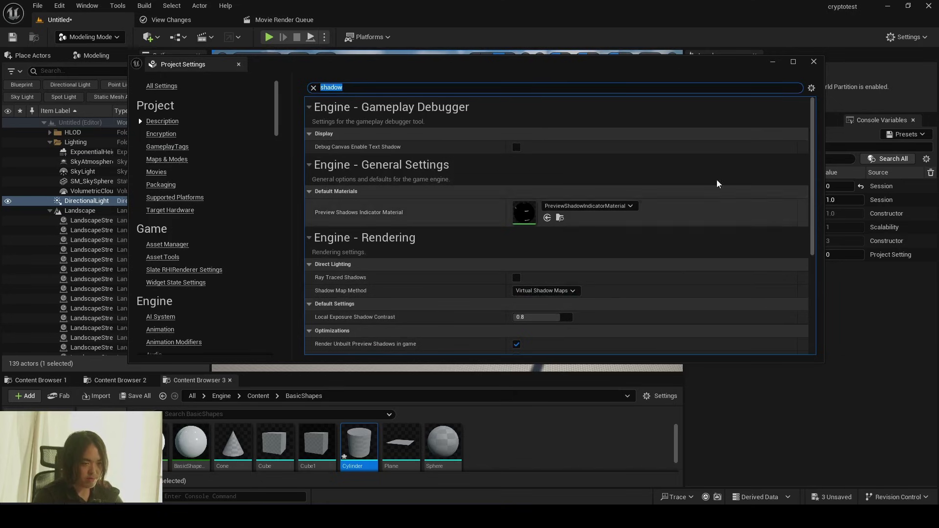
pyautogui.click(814, 63)
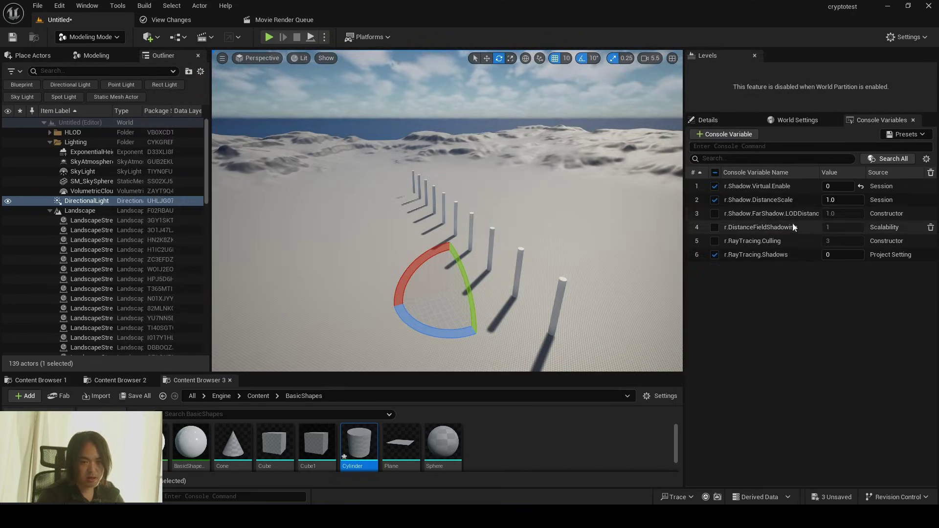
# Set the console variable r.Shadow.Virtual.Enable to 1.
pyautogui.click(837, 186)
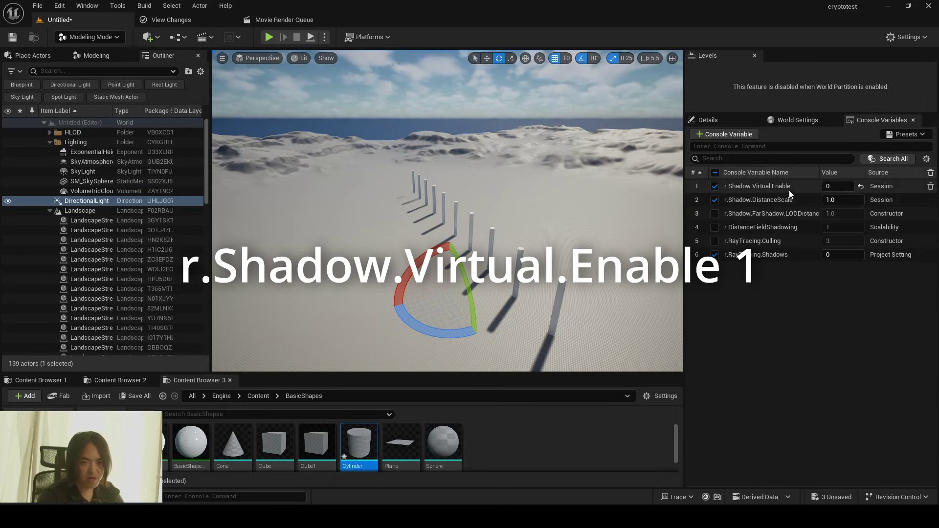
pyautogui.write('1')
# Examine the pillars' virtual shadow map shadows from near and far viewpoints.
pyautogui.moveTo(505, 224); pyautogui.dragTo(482, 218, button='right')
pyautogui.scroll(3, 484, 242)
pyautogui.press('s')
pyautogui.press('w')
pyautogui.press('s')
pyautogui.click(482, 225)
pyautogui.press('w')
pyautogui.press('s')
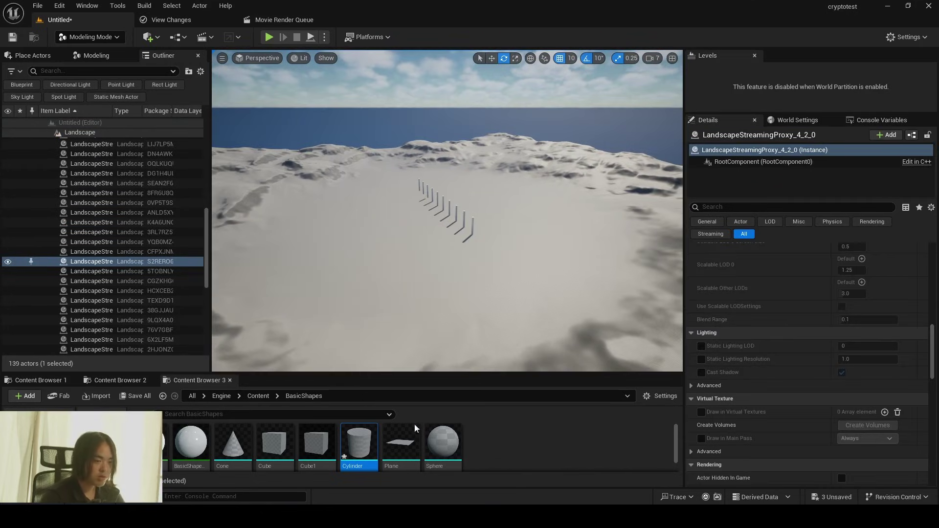
# Enable Nanite support on the Cylinder static mesh asset.
pyautogui.rightClick(361, 444)
pyautogui.moveTo(396, 123)
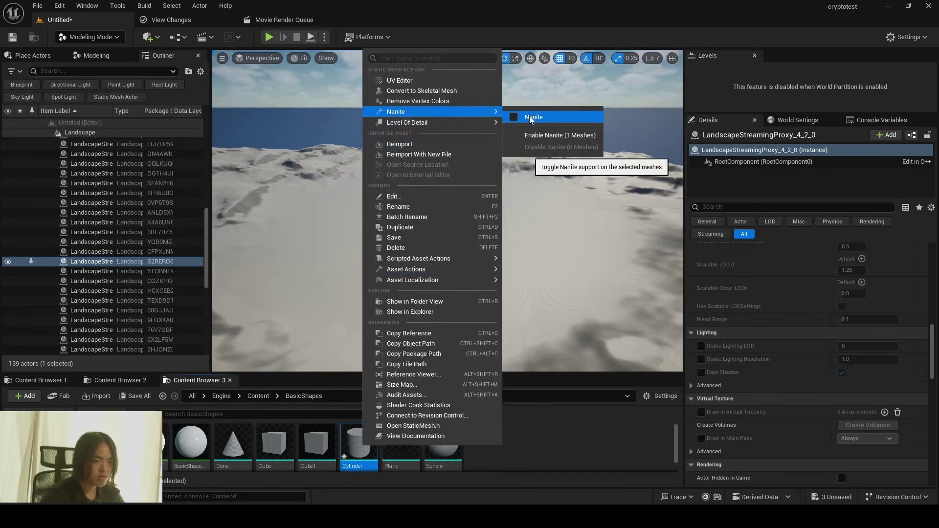
pyautogui.click(532, 120)
# Examine the pillars' shadows with Nanite enabled from several distances.
pyautogui.press('s')
pyautogui.moveTo(532, 147); pyautogui.dragTo(435, 146, button='right')
pyautogui.press('s')
pyautogui.scroll(3, 528, 168)
pyautogui.press('d')
pyautogui.moveTo(447, 254); pyautogui.dragTo(447, 254, button='right')
pyautogui.moveTo(455, 158); pyautogui.dragTo(454, 158, button='right')
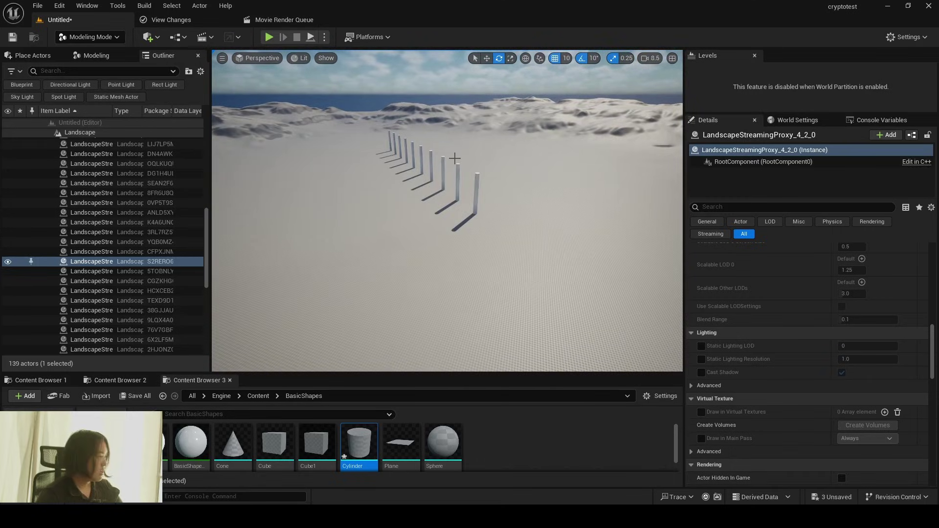
pyautogui.scroll(5, 460, 159)
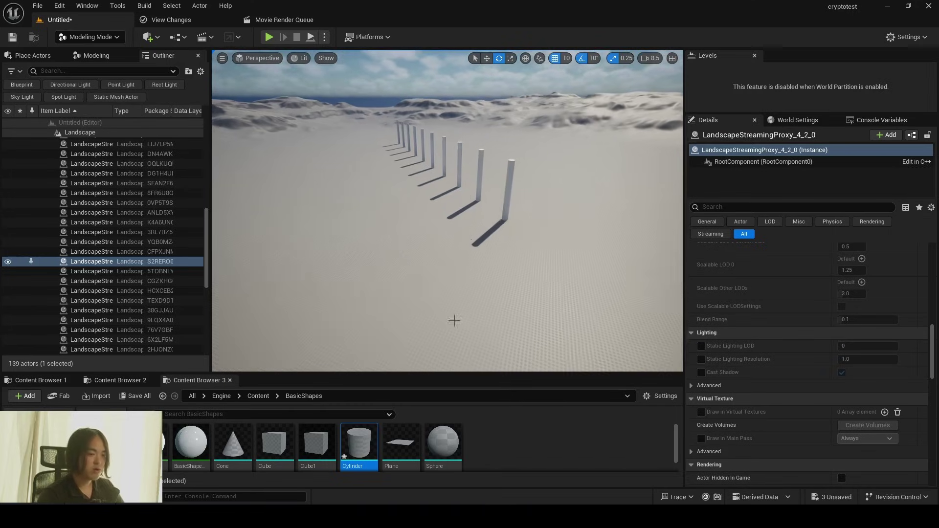
# Turn off Nanite support on the Cylinder static mesh asset and compare the pillars' shadows from afar.
pyautogui.rightClick(359, 437)
pyautogui.moveTo(412, 105)
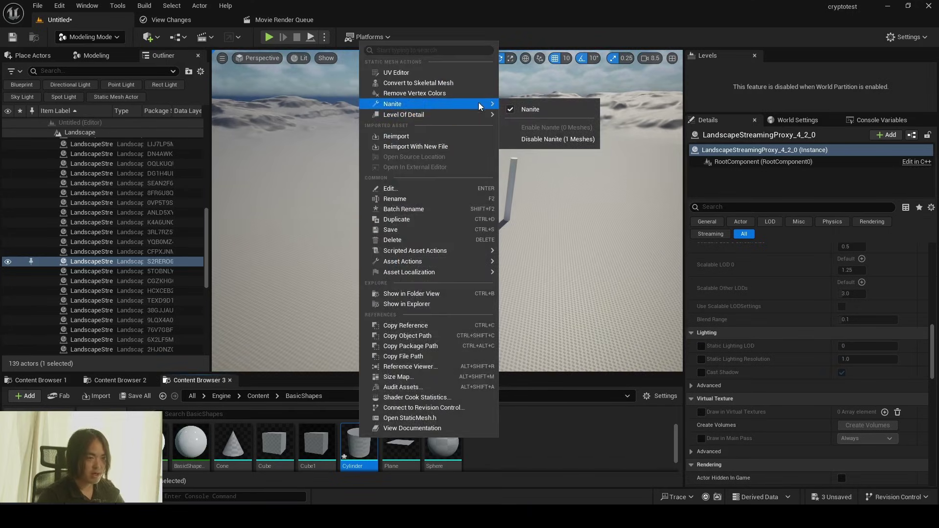
pyautogui.click(539, 109)
pyautogui.moveTo(522, 159); pyautogui.dragTo(467, 157, button='right')
pyautogui.press('s')
pyautogui.press('w')
pyautogui.press('w')
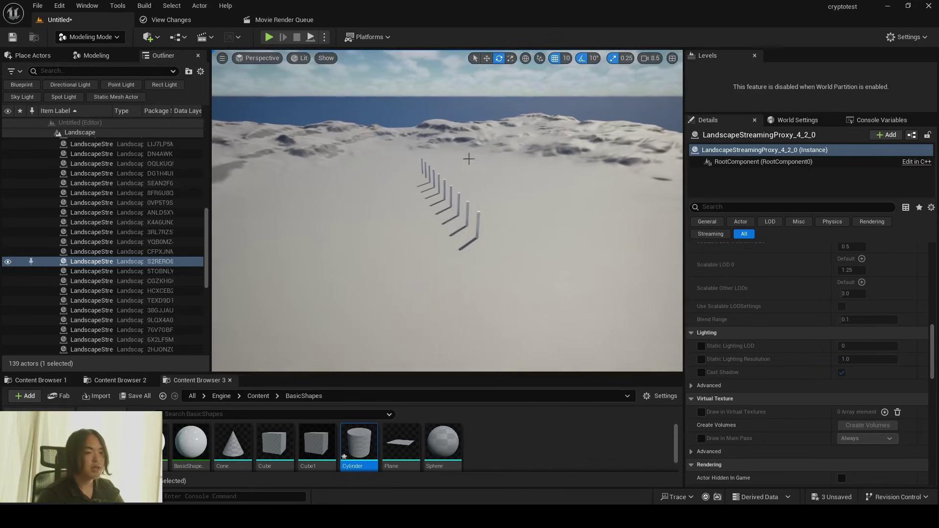
# Set the Bounds Scale of all the pillar pattern's static mesh components to 10.
pyautogui.click(480, 213)
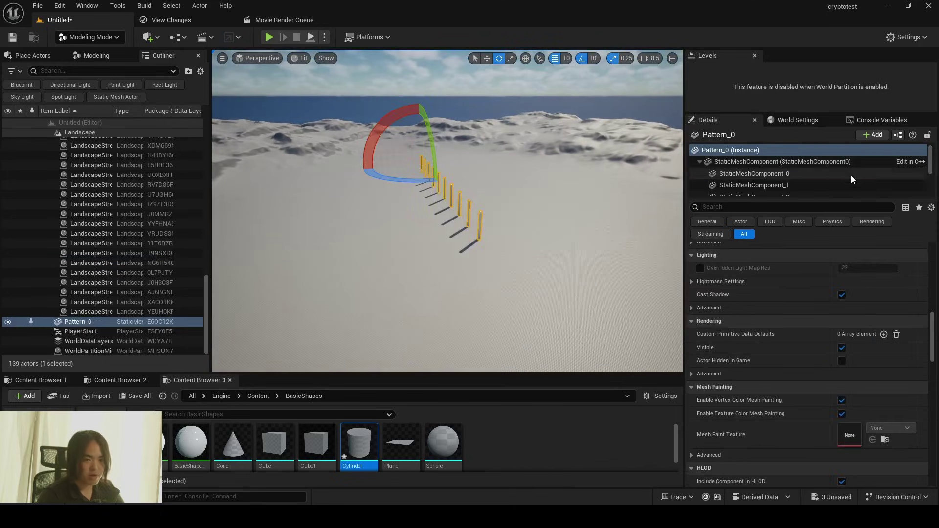
pyautogui.click(782, 162)
pyautogui.keyDown('shift'); pyautogui.click(754, 267); pyautogui.keyUp('shift')
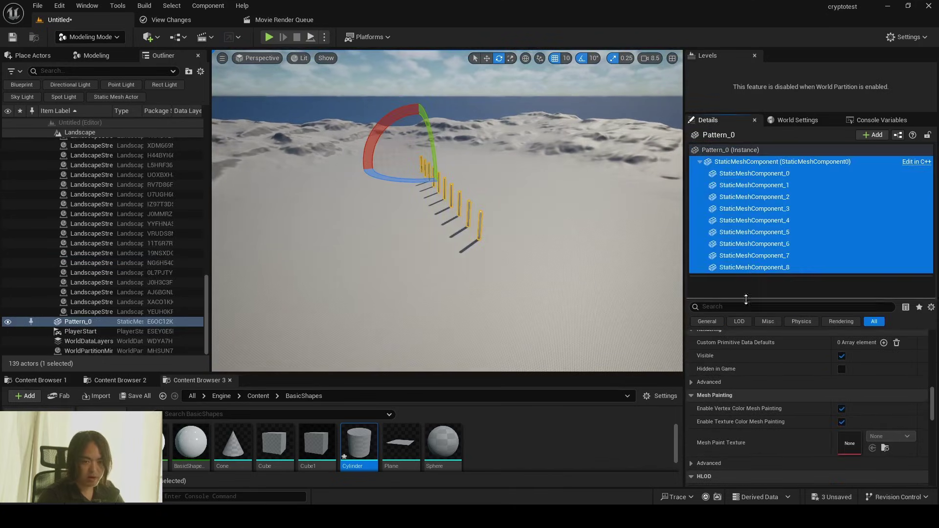
pyautogui.click(738, 307)
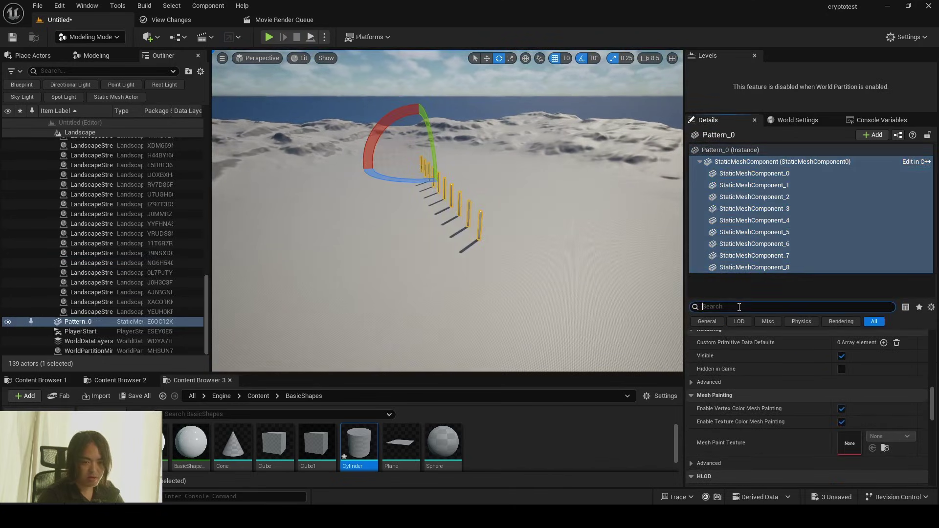
pyautogui.write('bound')
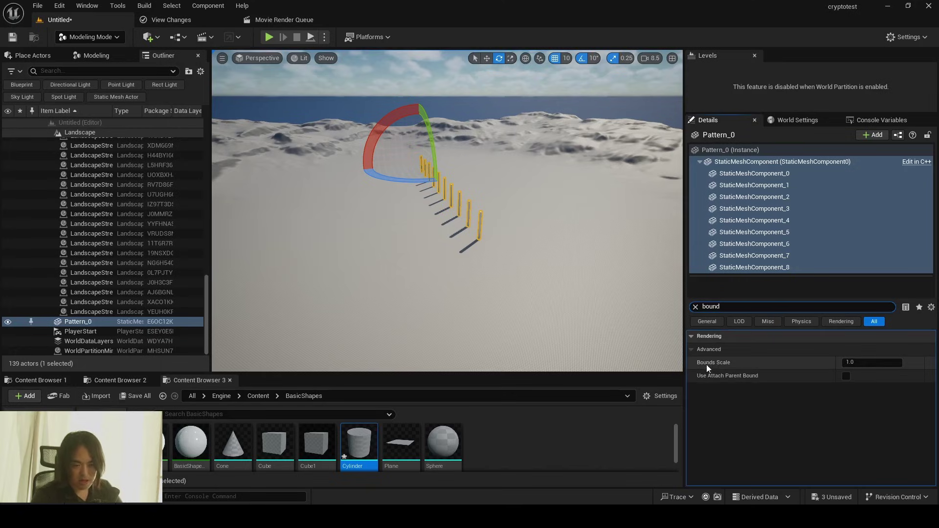
pyautogui.click(875, 363)
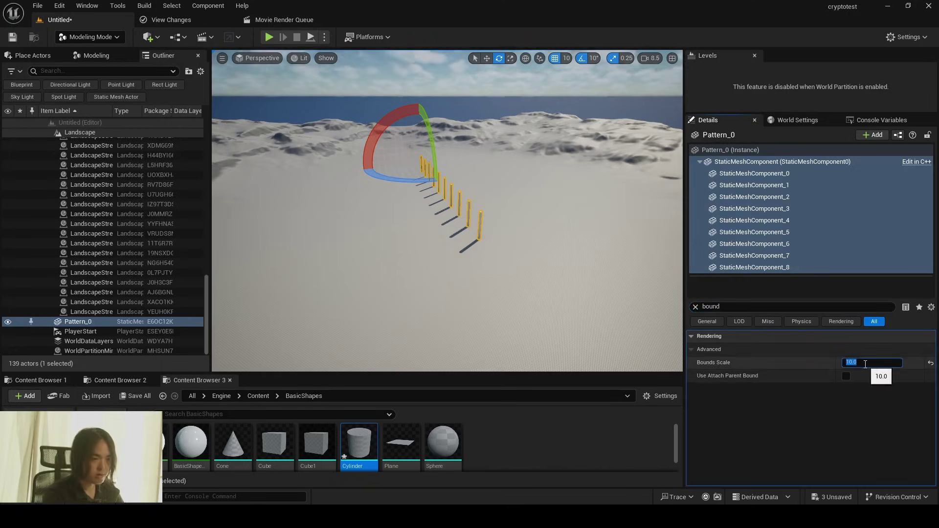
# Examine the pillars' shadows with the enlarged bounds from several distances, and select the pillar pattern again.
pyautogui.press('s')
pyautogui.moveTo(476, 205)
pyautogui.mouseDown(button='right')
pyautogui.moveTo(494, 205)
pyautogui.moveTo(477, 210)
pyautogui.mouseUp(button='right')
pyautogui.moveTo(465, 210); pyautogui.dragTo(510, 236, button='right')
pyautogui.click(474, 239)
pyautogui.press('s')
pyautogui.scroll(2, 473, 247)
pyautogui.press('w')
pyautogui.press('s')
pyautogui.press('w')
pyautogui.press('w')
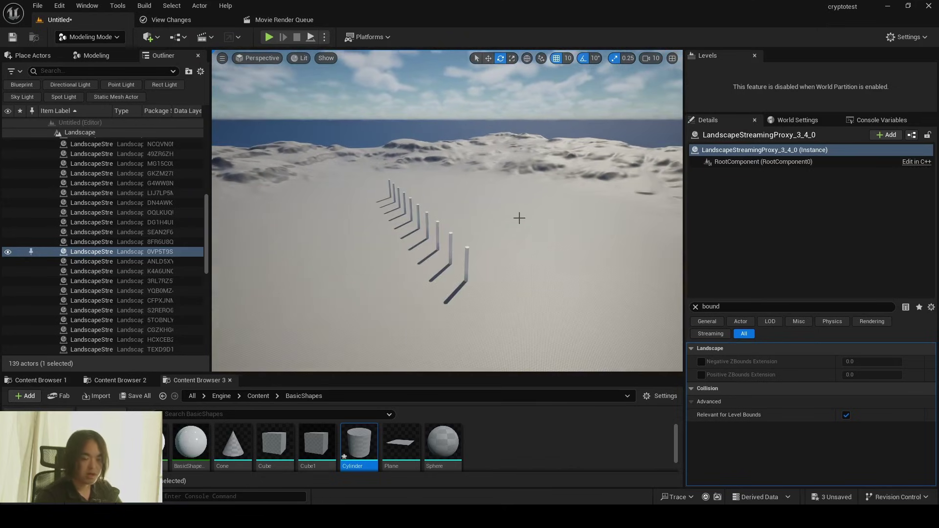
pyautogui.click(467, 254)
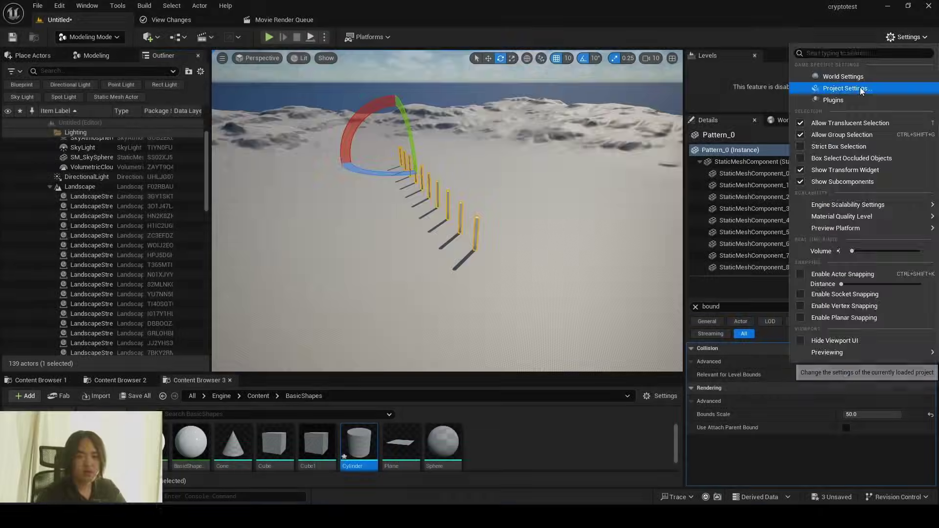
# Enable Ray Traced Shadows in the project's rendering settings and review the other ray tracing options.
pyautogui.click(862, 90)
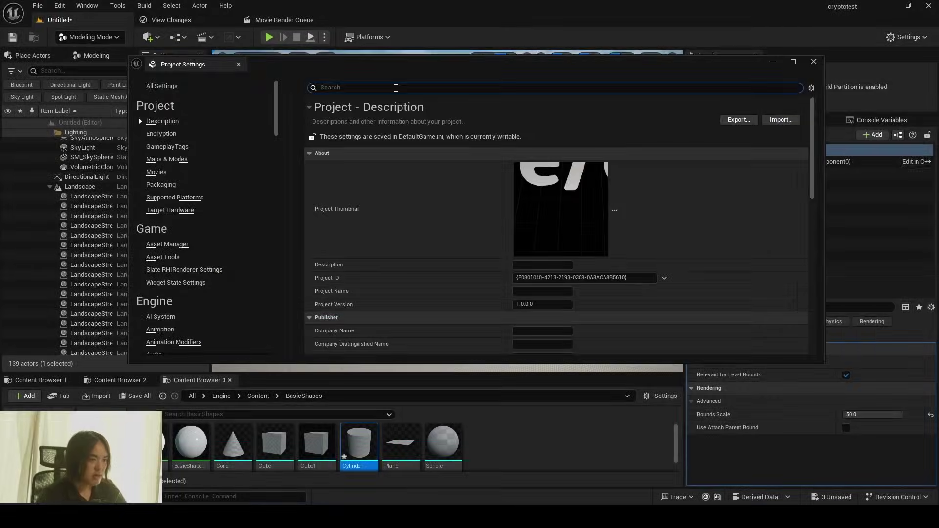
pyautogui.write('shadow')
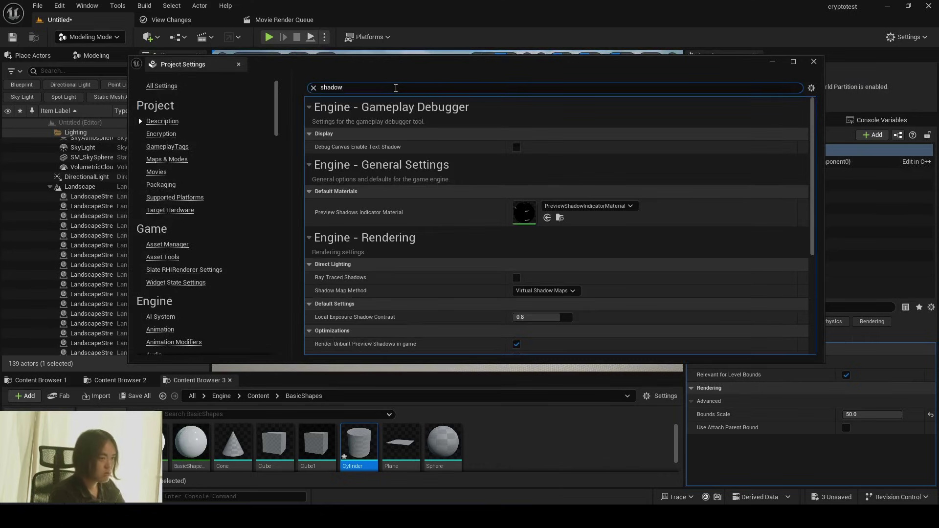
pyautogui.click(517, 277)
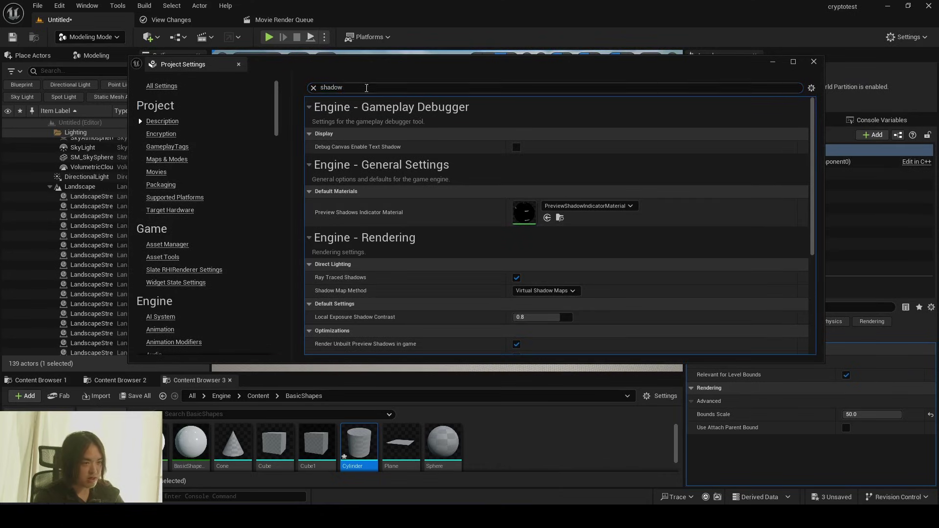
pyautogui.write('ray')
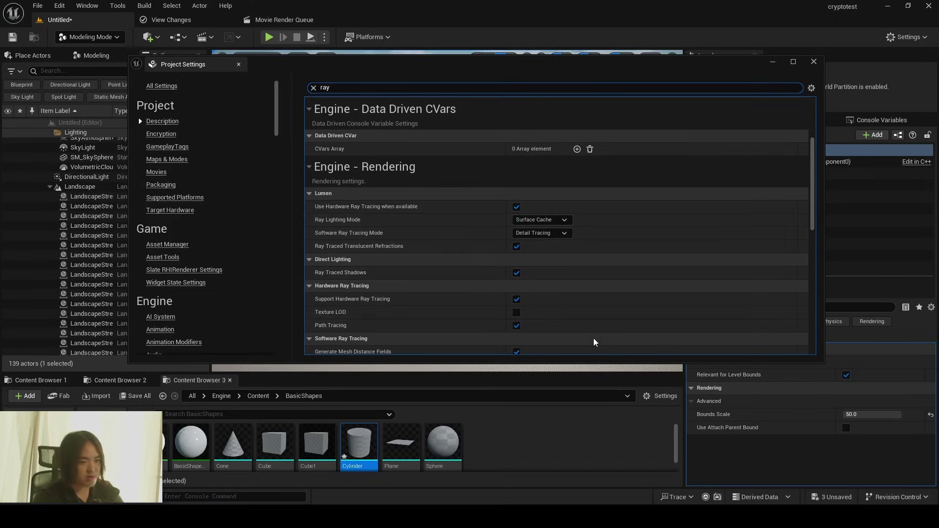
pyautogui.click(813, 61)
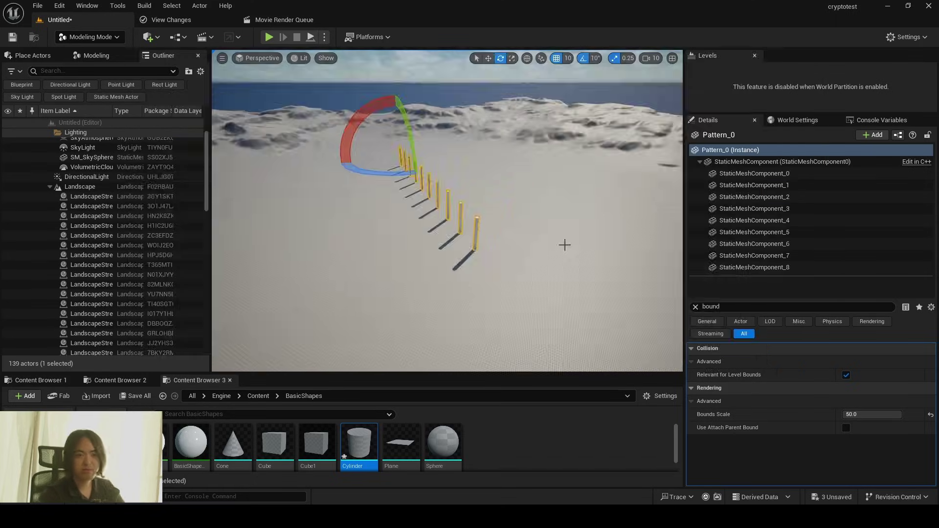
# Set Cast Ray Traced Shadows to Enabled on the DirectionalLight.
pyautogui.click(108, 180)
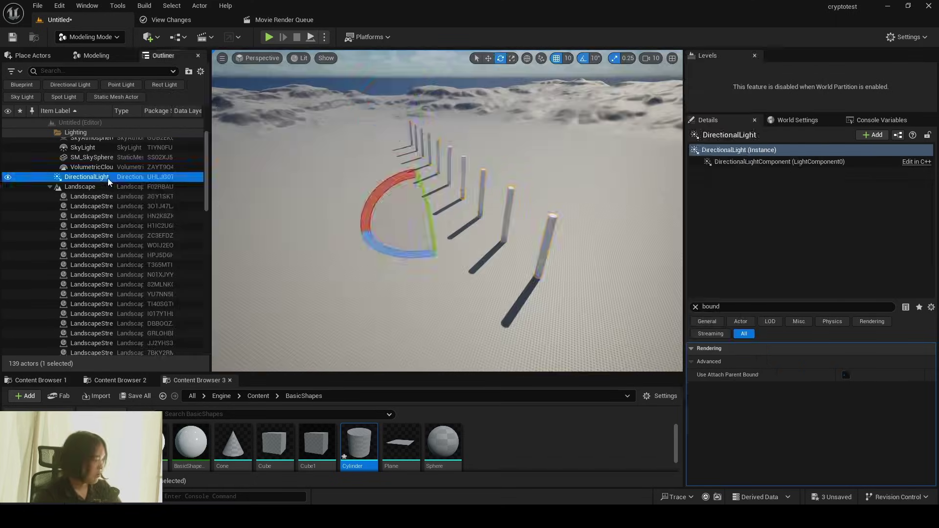
pyautogui.click(695, 307)
pyautogui.moveTo(735, 298); pyautogui.dragTo(766, 198)
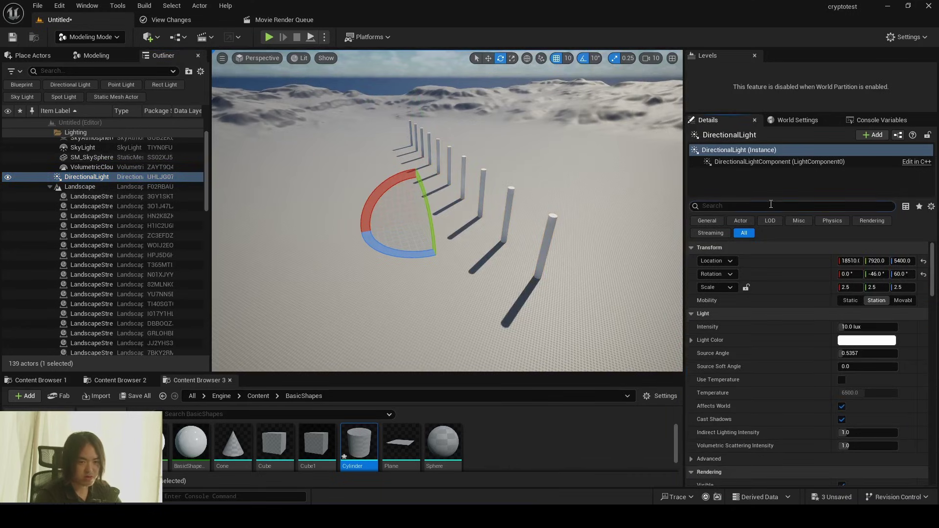
pyautogui.write('ray')
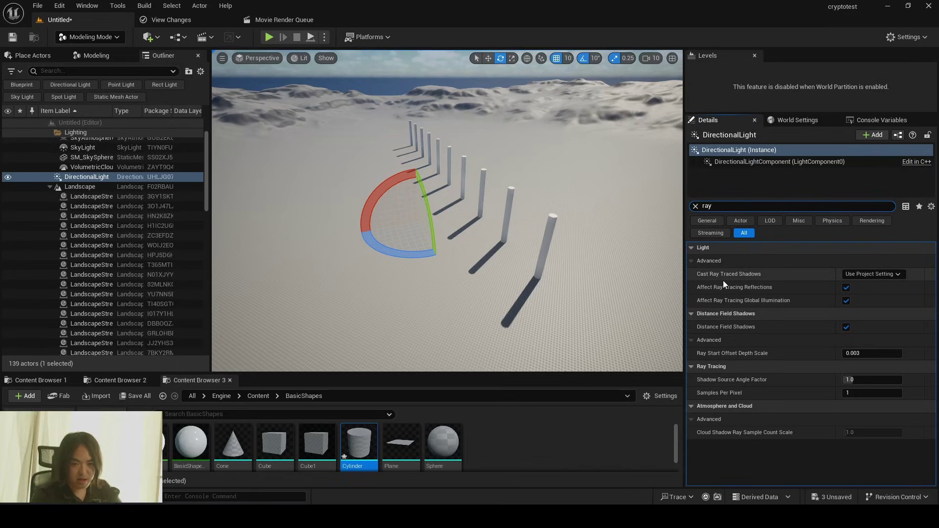
pyautogui.click(863, 275)
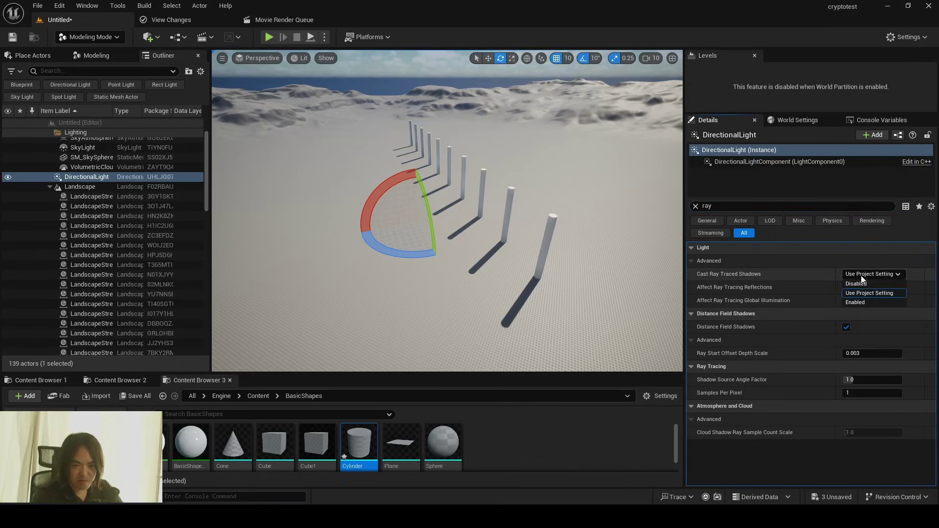
pyautogui.click(867, 303)
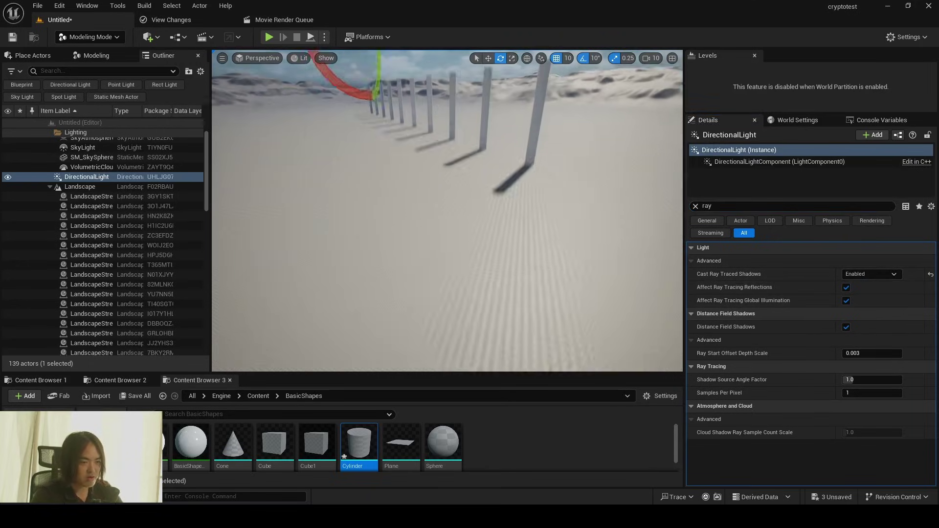
# Set the Bounds Scale of all the pillar pattern's static mesh components to 1 and view their ray-traced shadows.
pyautogui.moveTo(484, 232)
pyautogui.mouseDown(button='right')
pyautogui.moveTo(494, 229)
pyautogui.moveTo(484, 232)
pyautogui.mouseUp(button='right')
pyautogui.click(484, 232)
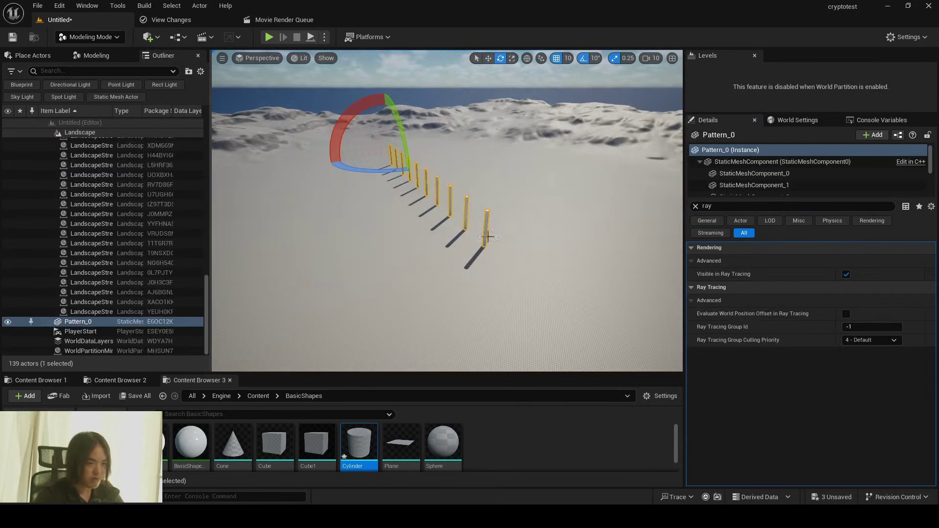
pyautogui.click(772, 163)
pyautogui.scroll(-5, 753, 174)
pyautogui.keyDown('shift'); pyautogui.click(748, 186); pyautogui.keyUp('shift')
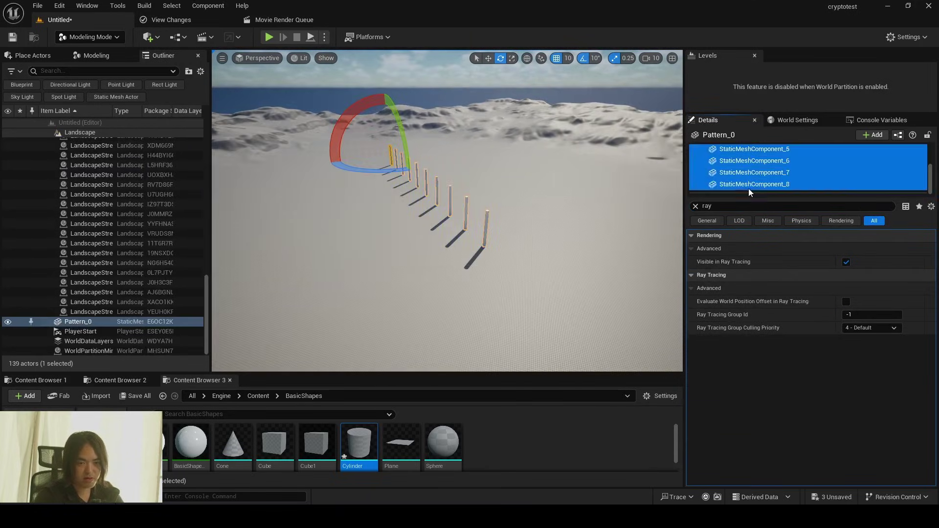
pyautogui.click(695, 209)
pyautogui.click(695, 205)
pyautogui.write('bound')
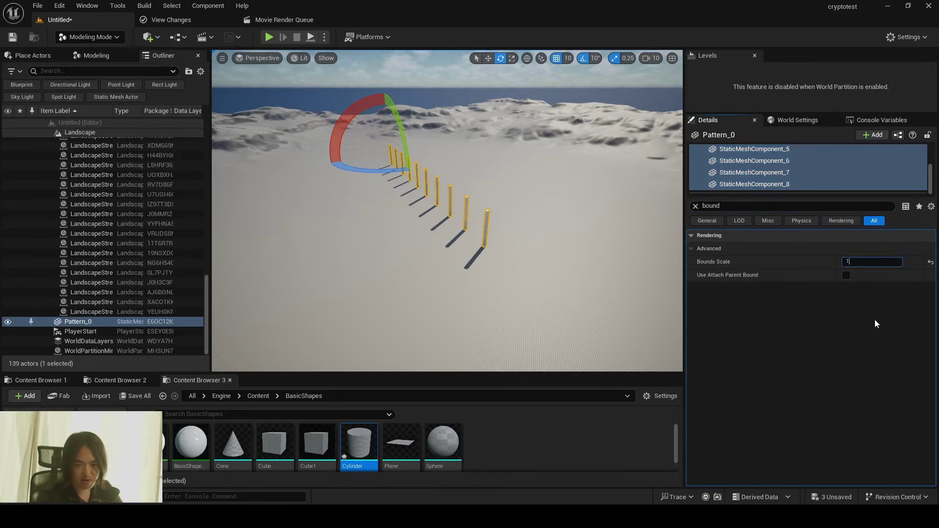
pyautogui.moveTo(535, 213); pyautogui.dragTo(513, 206, button='right')
pyautogui.moveTo(396, 216); pyautogui.dragTo(382, 217, button='right')
# Set the pillar components' Bounds Scale to 50 and compare their ray-traced shadows.
pyautogui.click(881, 263)
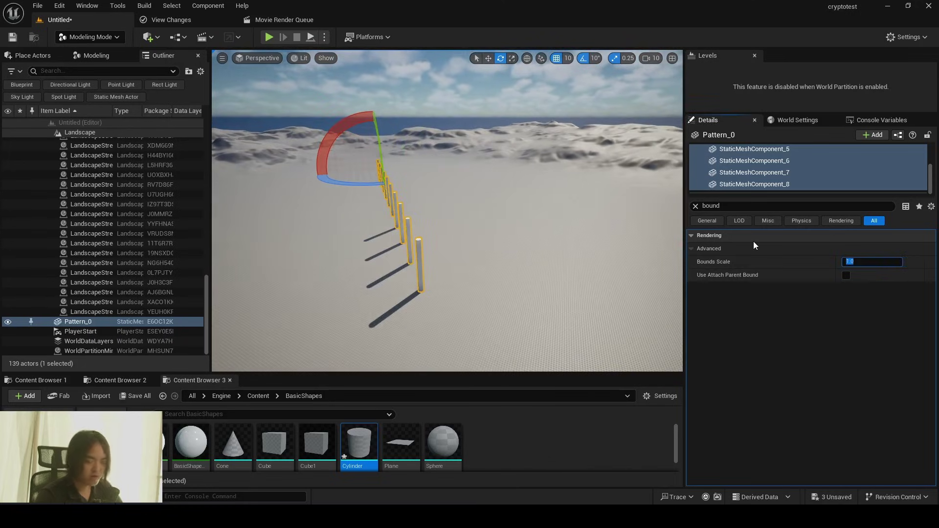
pyautogui.write('50')
pyautogui.press('Return')
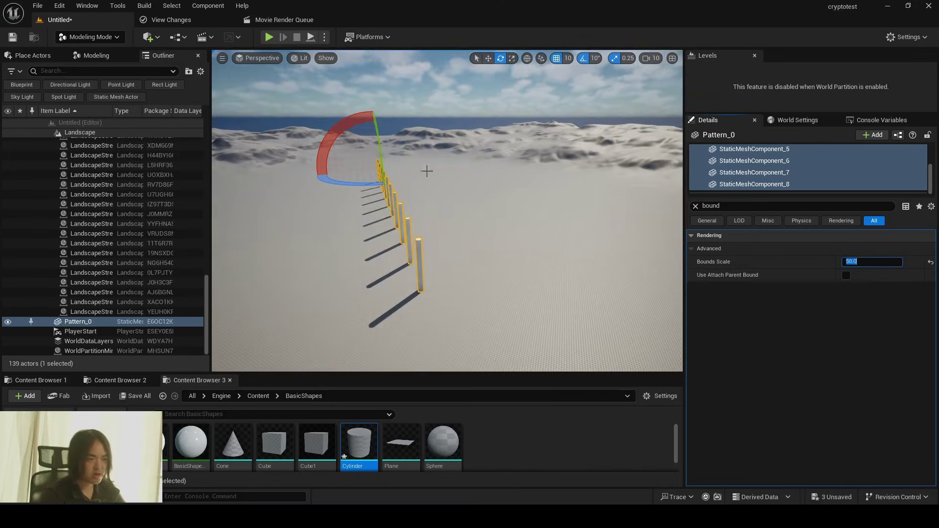
pyautogui.moveTo(427, 170); pyautogui.dragTo(452, 196, button='right')
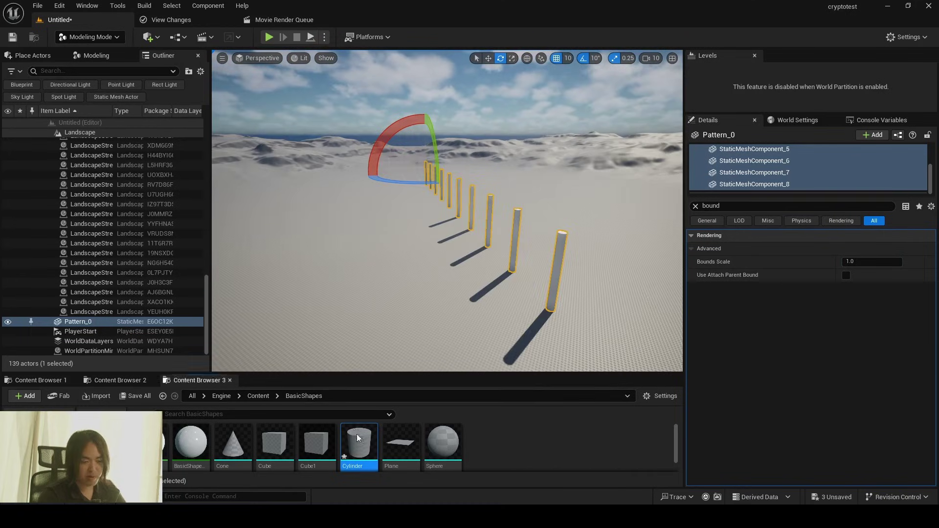
# Toggle Nanite support on the Cylinder static mesh asset and compare the pillars' ray-traced shadows from several distances.
pyautogui.rightClick(358, 436)
pyautogui.moveTo(410, 100)
pyautogui.click(541, 107)
pyautogui.moveTo(523, 226)
pyautogui.mouseDown(button='right')
pyautogui.moveTo(482, 227)
pyautogui.moveTo(543, 225)
pyautogui.moveTo(504, 220)
pyautogui.moveTo(511, 223)
pyautogui.mouseUp(button='right')
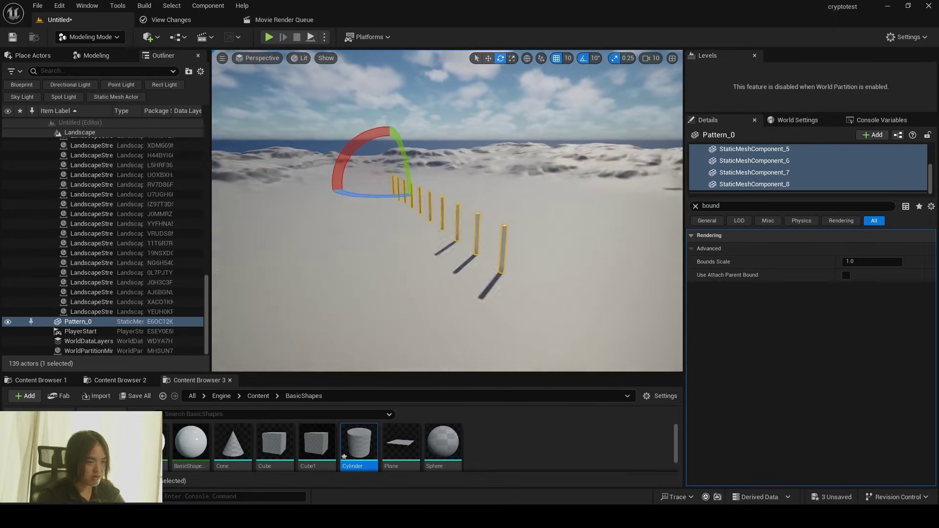
pyautogui.moveTo(496, 122); pyautogui.dragTo(540, 209, button='right')
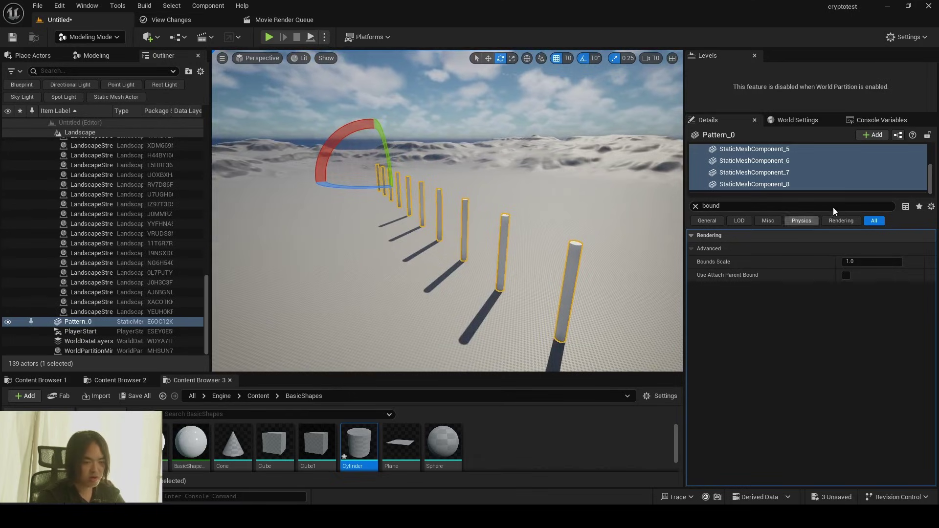
# Try a Bounds Scale of 50 on the pillar components and reset it to the default value.
pyautogui.click(864, 262)
pyautogui.write('5')
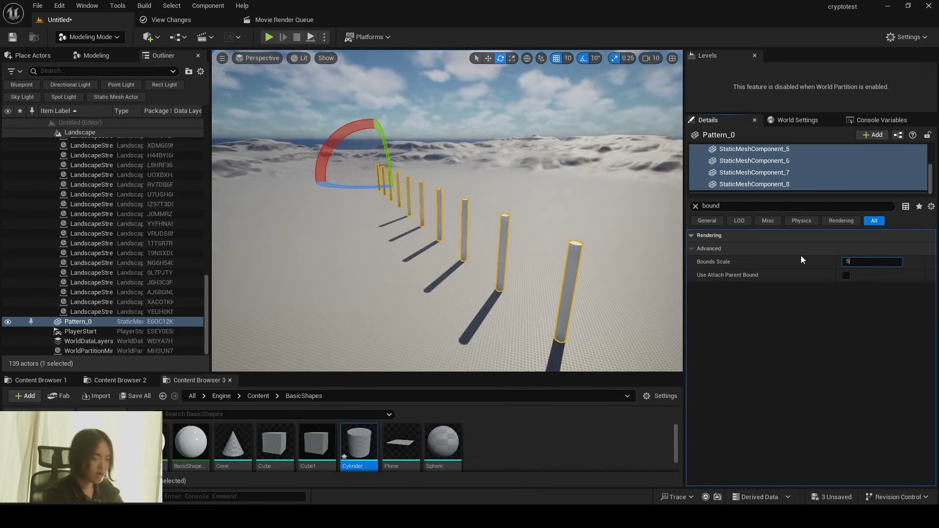
pyautogui.write('0')
pyautogui.press('Return')
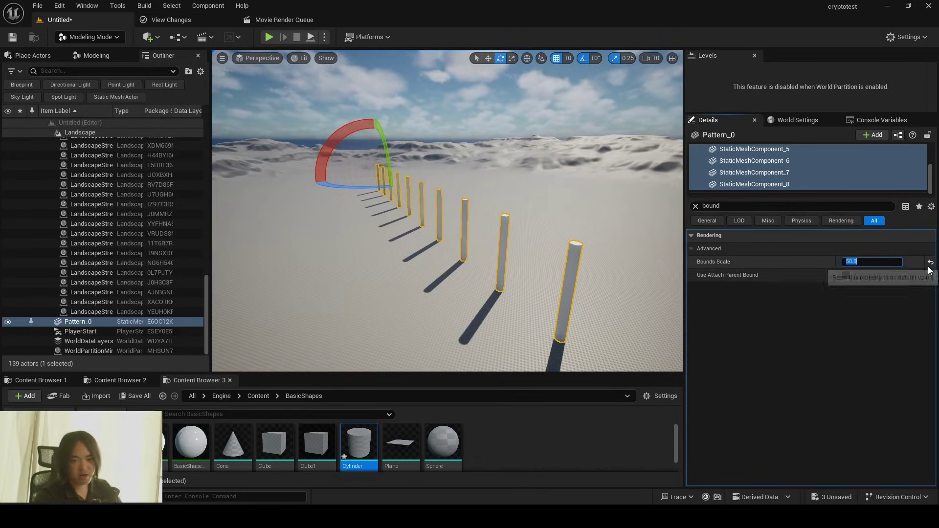
pyautogui.click(929, 264)
pyautogui.click(695, 206)
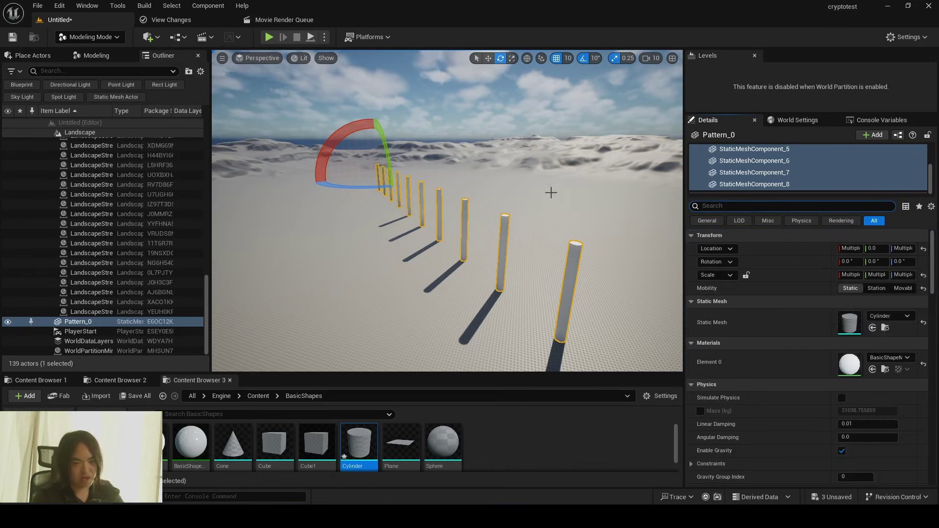
pyautogui.moveTo(514, 205); pyautogui.dragTo(489, 205, button='right')
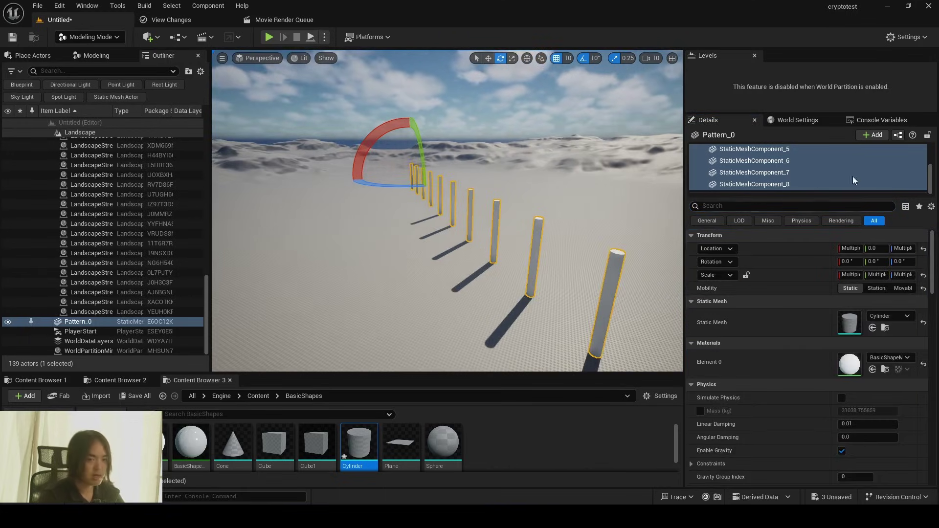
# Set the r.RayTracing.Culling console variable to 0 and examine the pillars' ray-traced shadows from far and near.
pyautogui.click(868, 123)
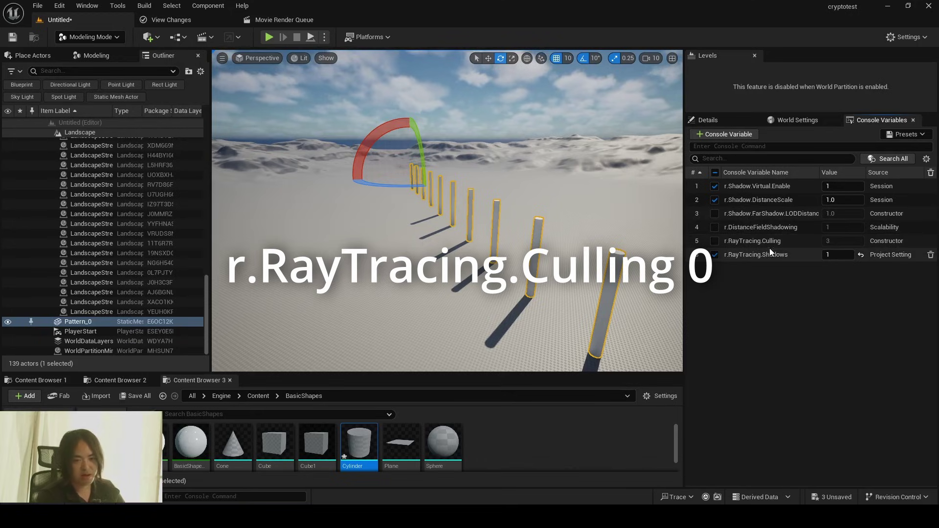
pyautogui.click(833, 242)
pyautogui.click(715, 241)
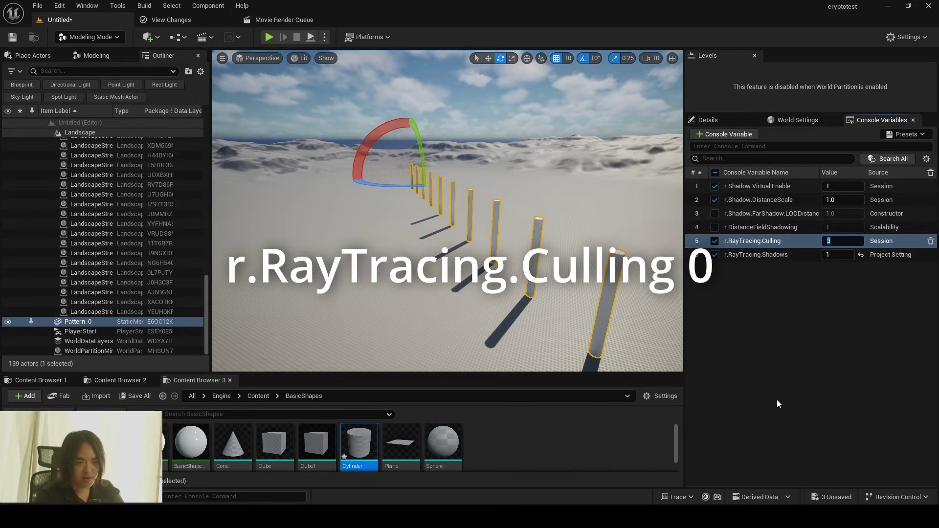
pyautogui.press('s')
pyautogui.moveTo(609, 352)
pyautogui.mouseDown(button='right')
pyautogui.moveTo(617, 354)
pyautogui.moveTo(577, 357)
pyautogui.moveTo(609, 359)
pyautogui.mouseUp(button='right')
pyautogui.press('d')
pyautogui.press('a')
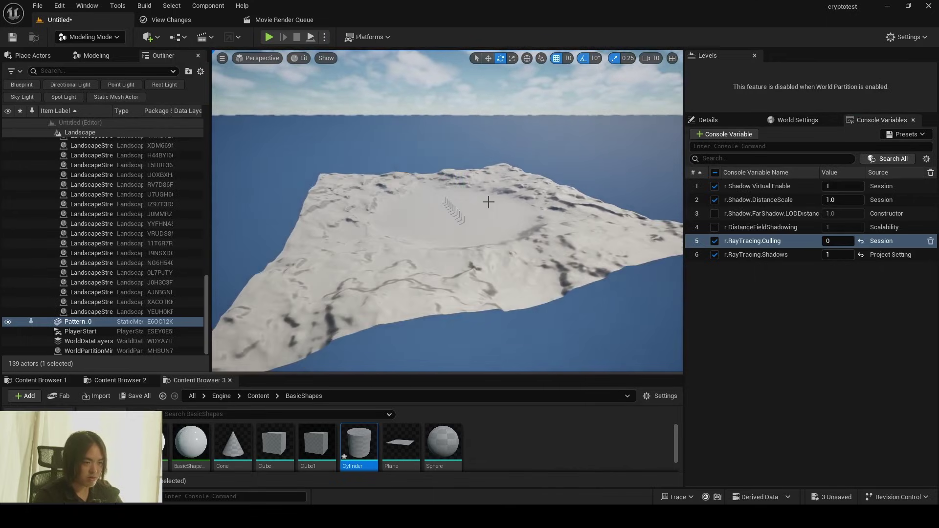
pyautogui.press('w')
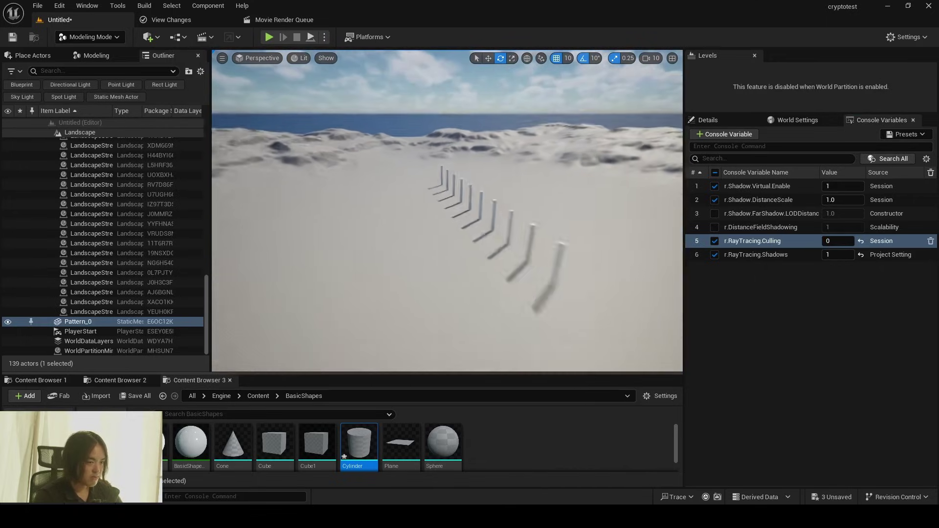